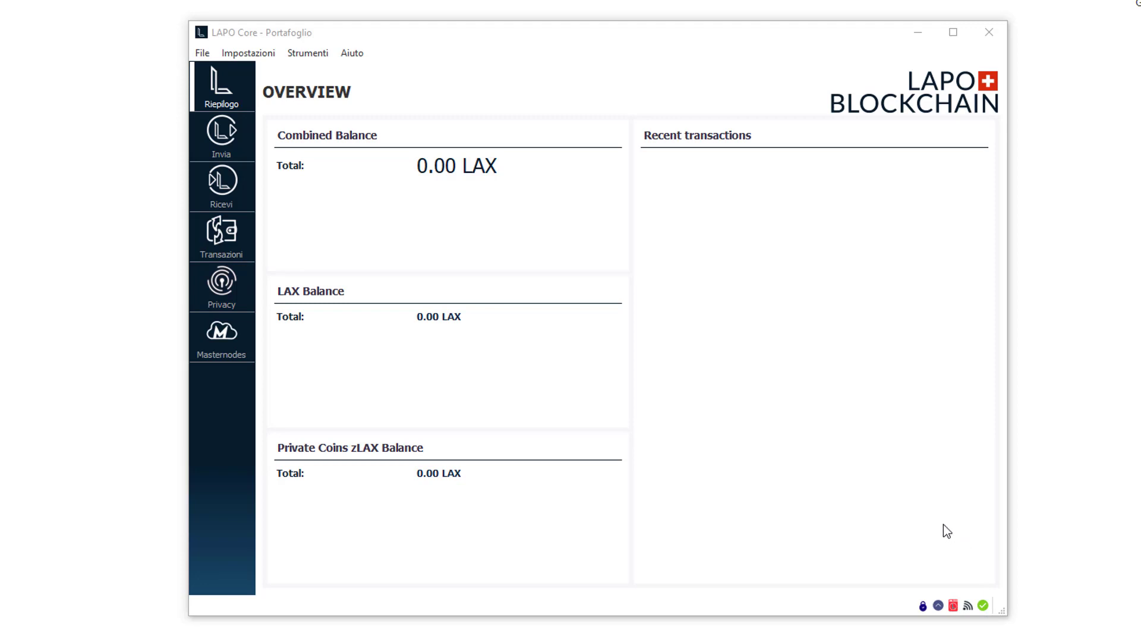
# Create a payment request with label, amount and message left blank, and copy its new receiving address
pyautogui.click(238, 186)
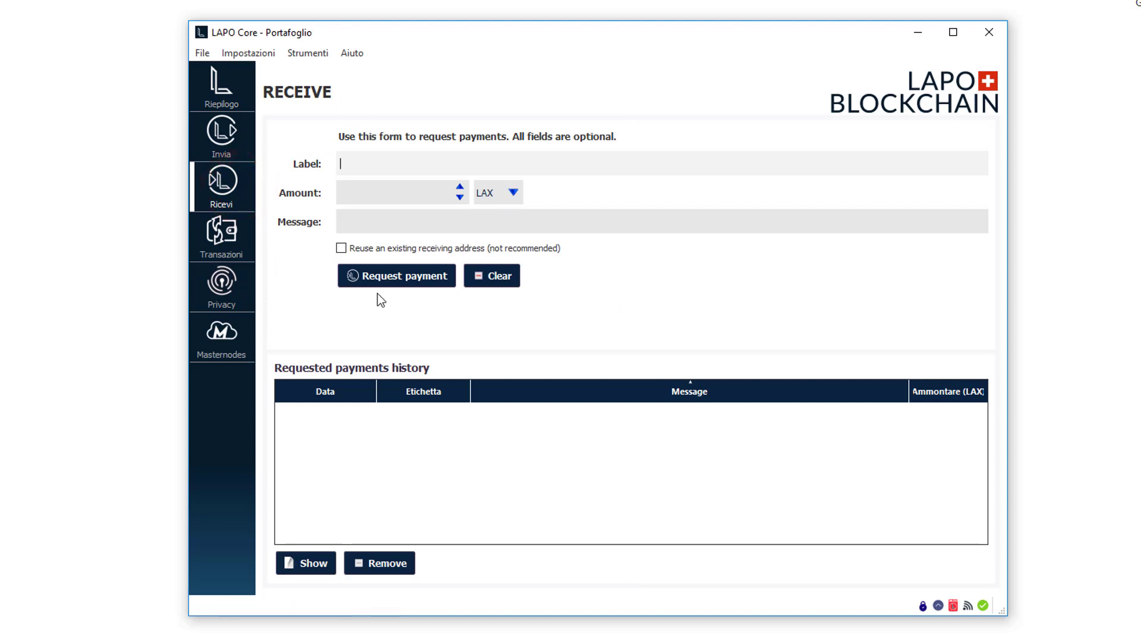
pyautogui.click(419, 281)
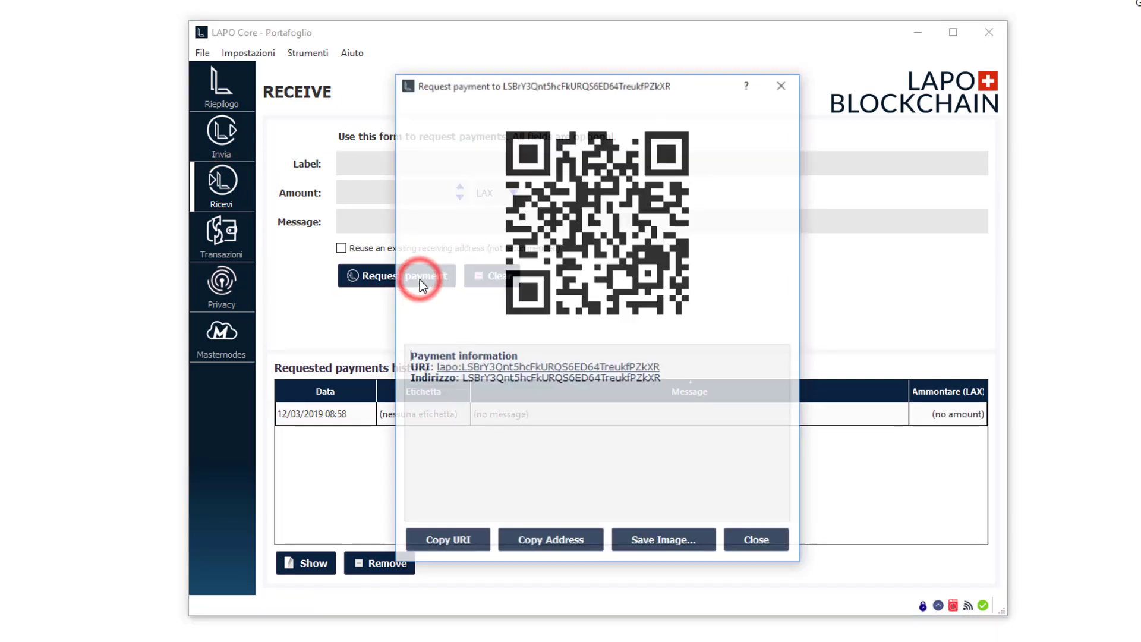
pyautogui.click(626, 380)
pyautogui.moveTo(463, 379); pyautogui.dragTo(658, 379)
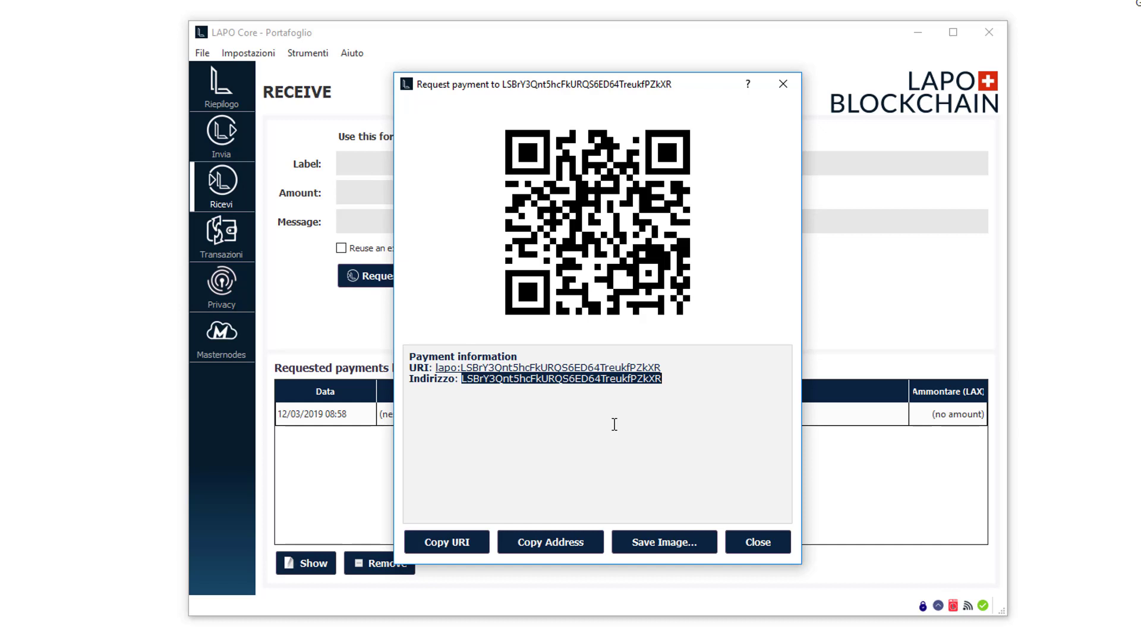
pyautogui.click(614, 424)
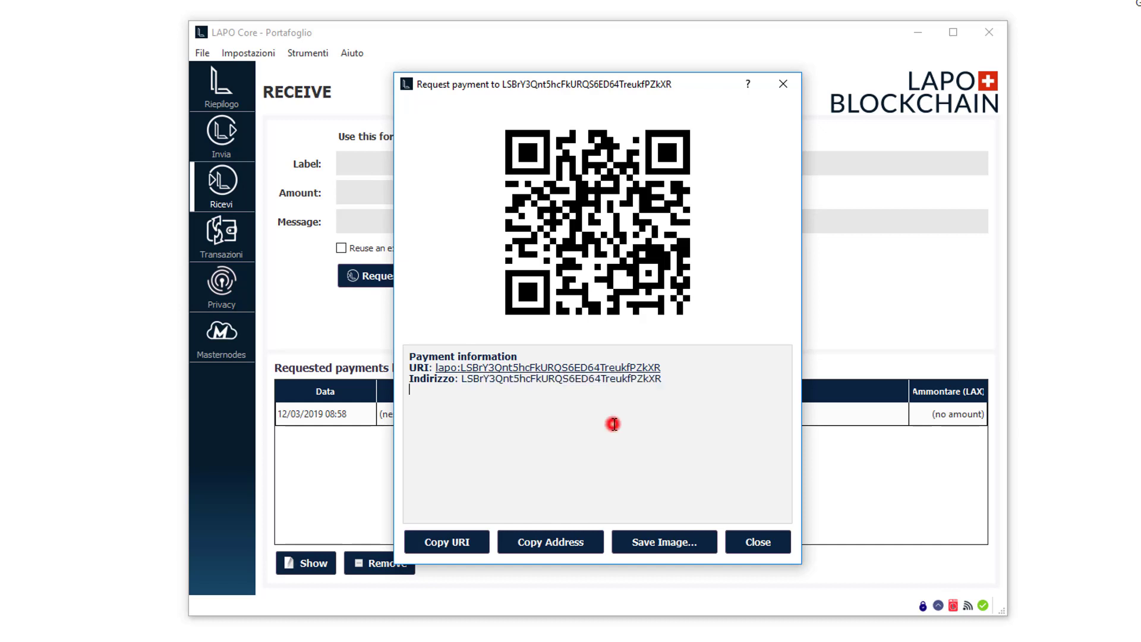
pyautogui.click(551, 548)
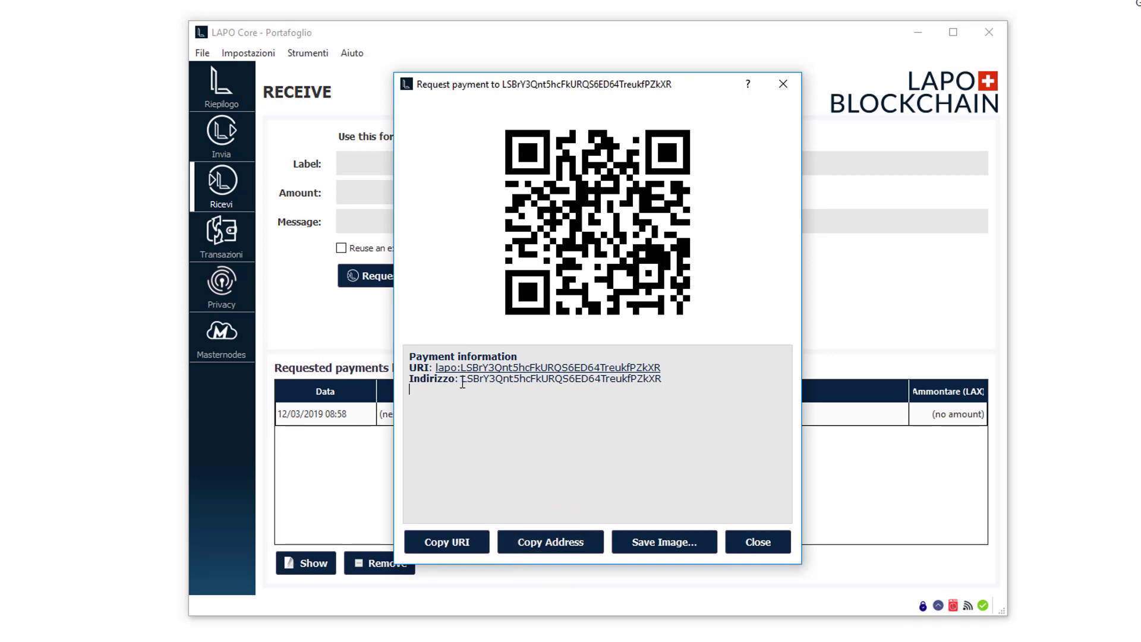
pyautogui.moveTo(461, 380); pyautogui.dragTo(631, 387)
pyautogui.click(610, 417)
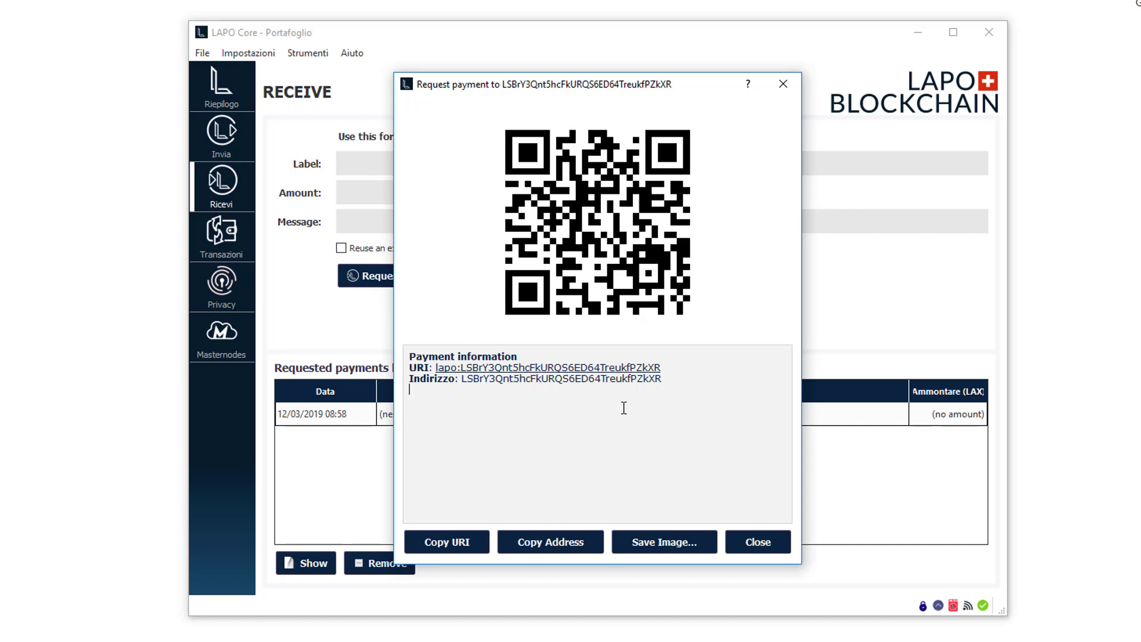
pyautogui.click(784, 85)
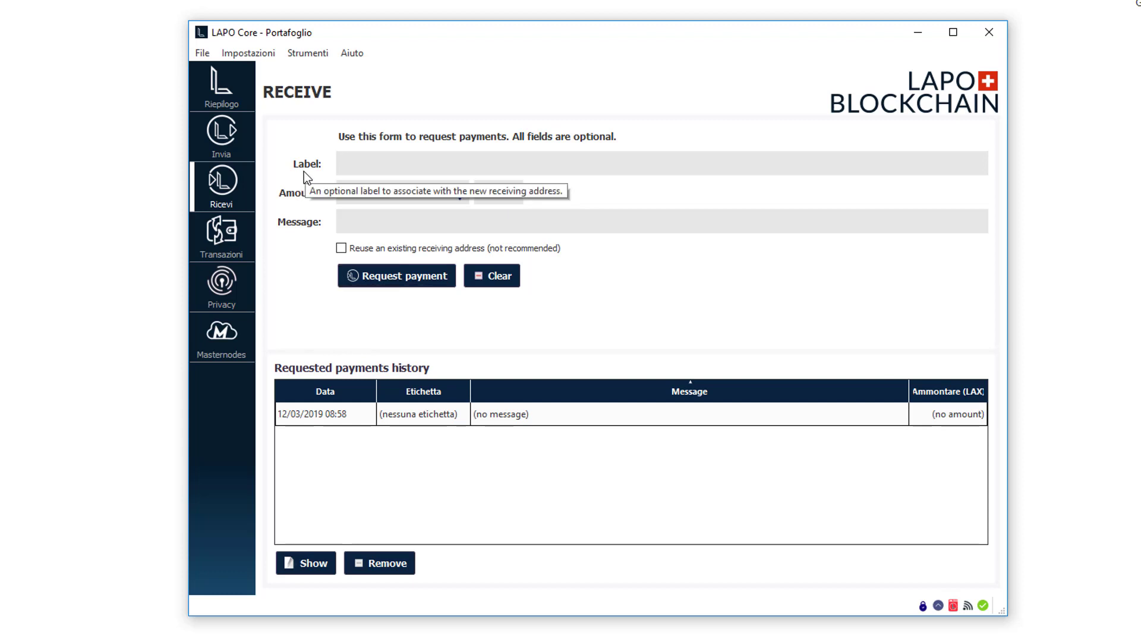
# Create a payment request labelled "miowallet" and copy its receiving address
pyautogui.click(367, 162)
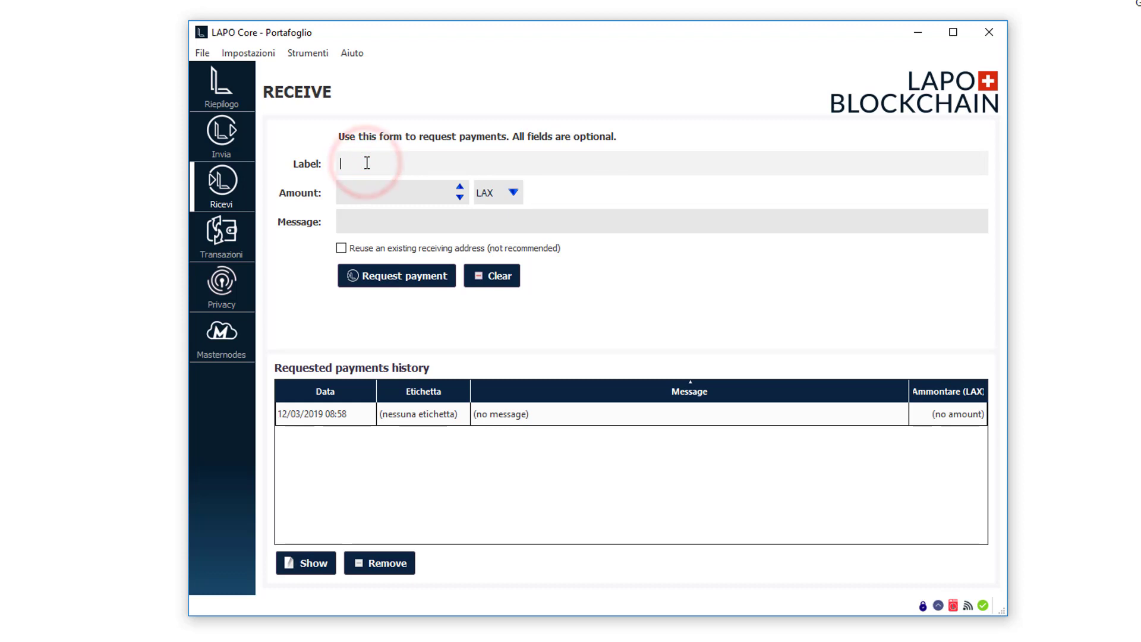
pyautogui.write('miowallet')
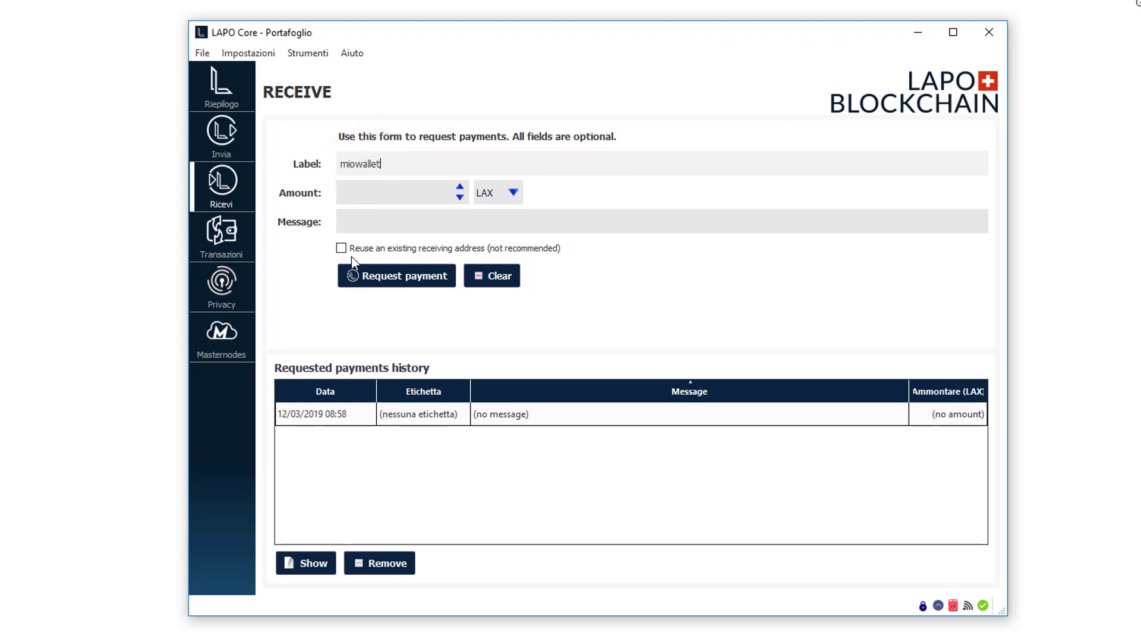
pyautogui.click(394, 276)
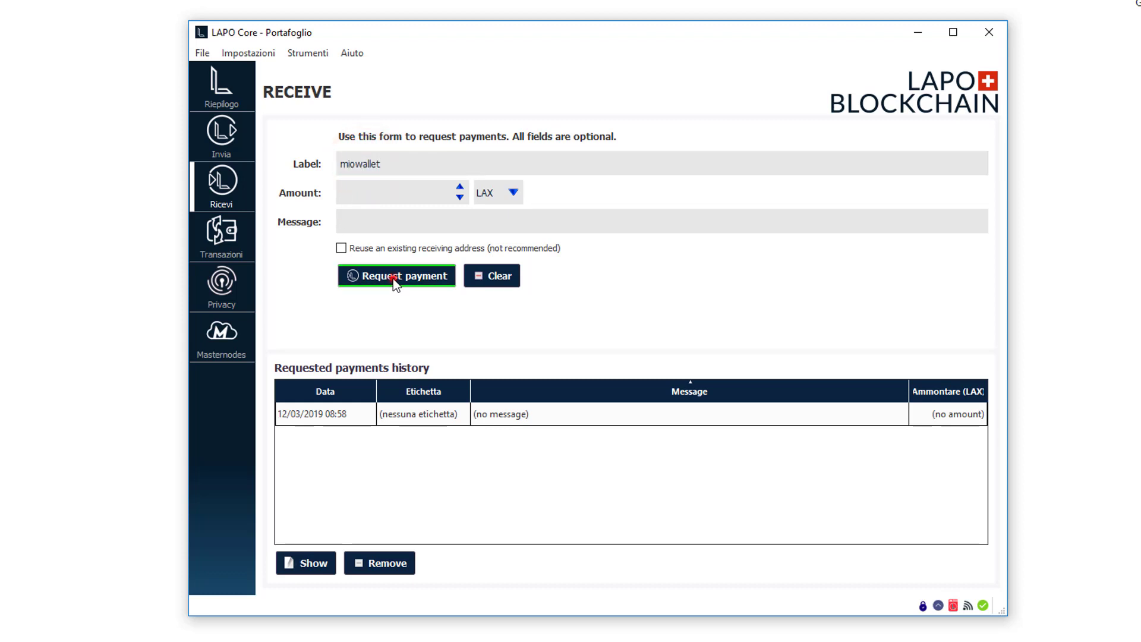
pyautogui.doubleClick(534, 381)
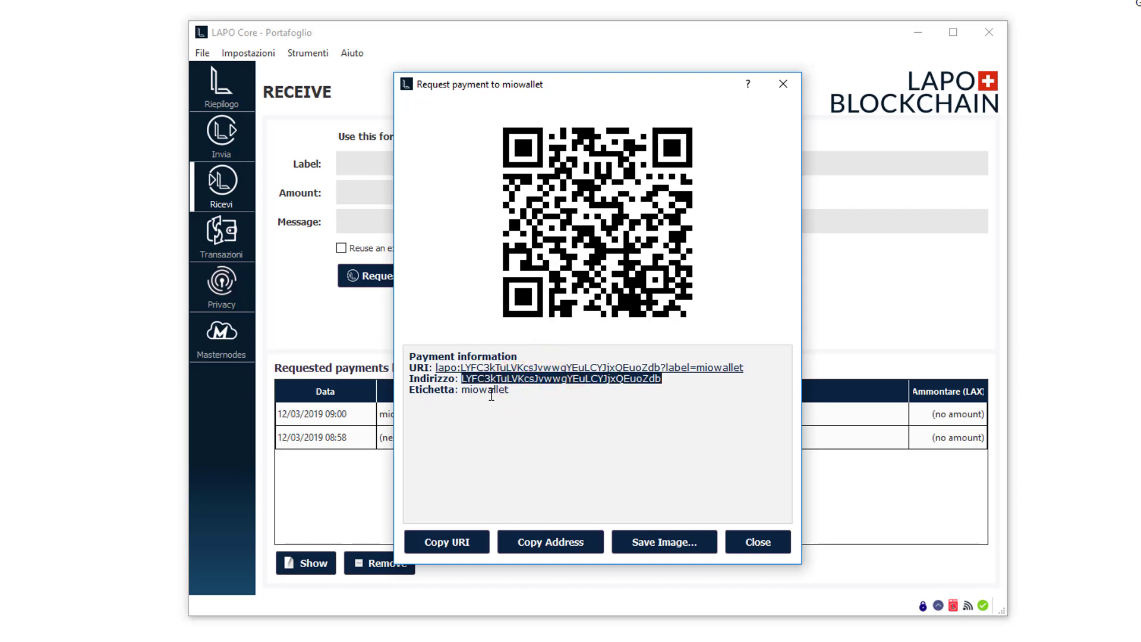
pyautogui.click(544, 546)
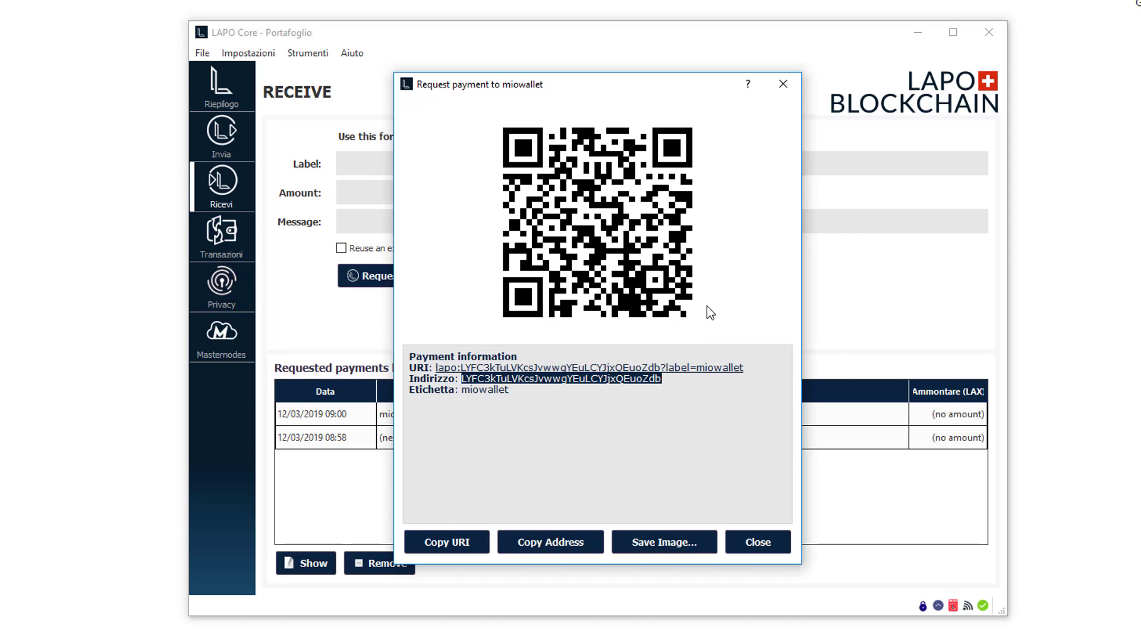
pyautogui.click(765, 544)
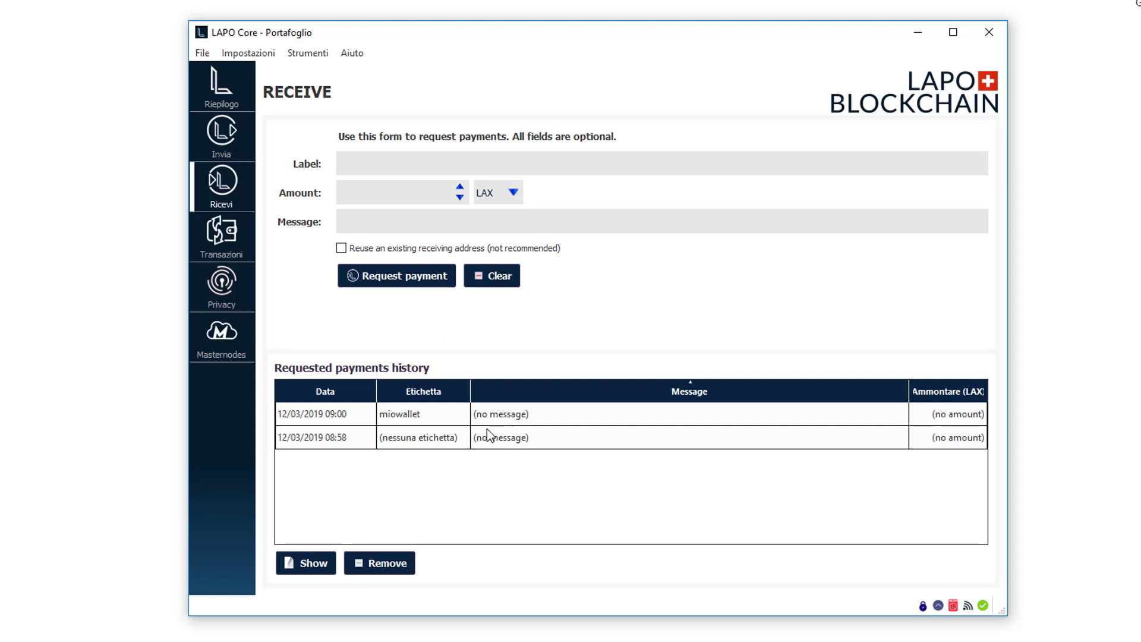
# Reopen the miowallet request from the requested payments history, copy its address again and close the request
pyautogui.click(405, 416)
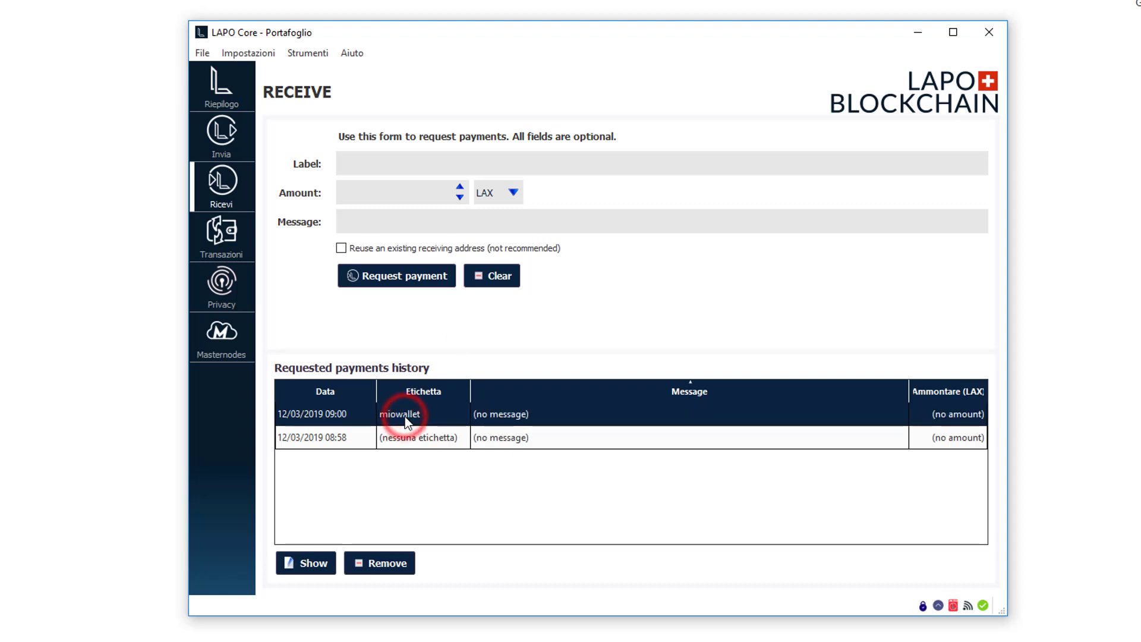
pyautogui.doubleClick(404, 415)
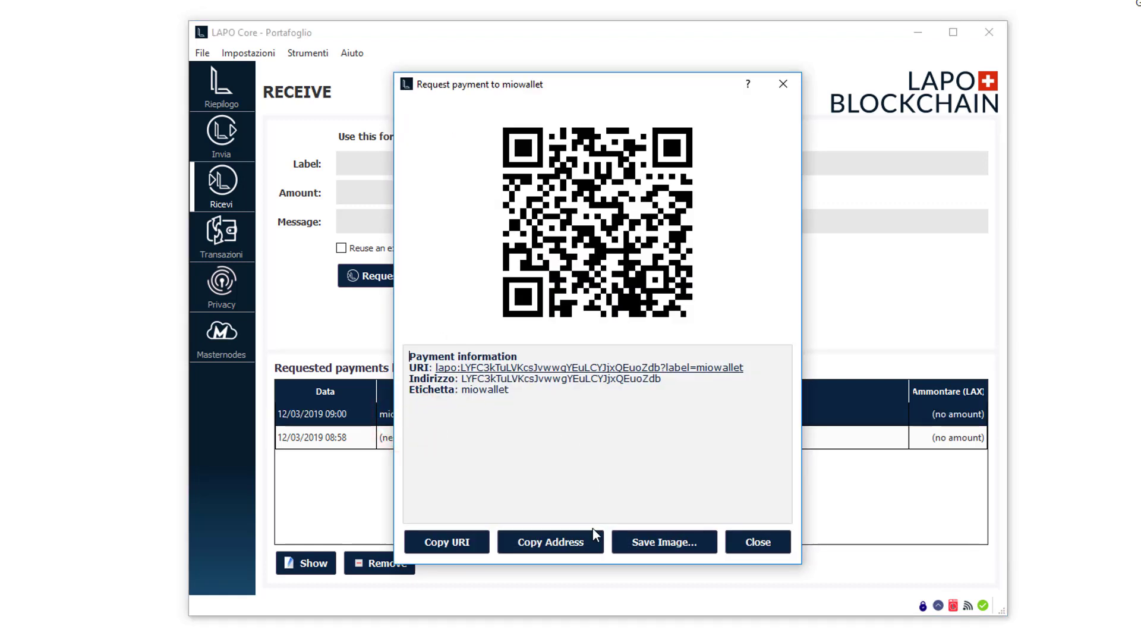
pyautogui.click(558, 540)
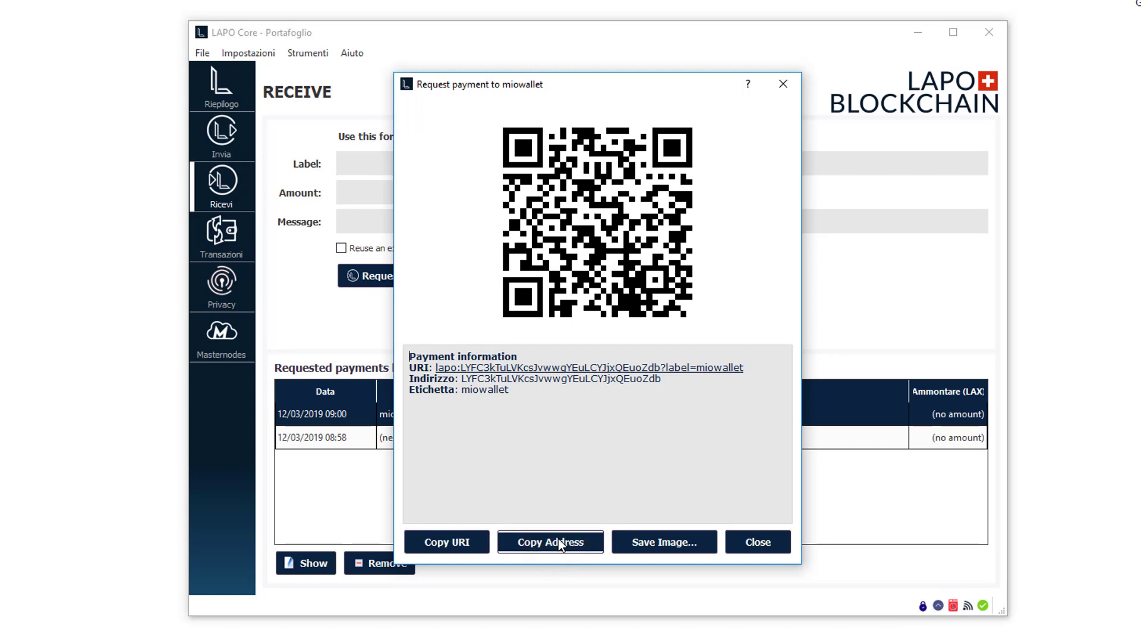
pyautogui.click(783, 84)
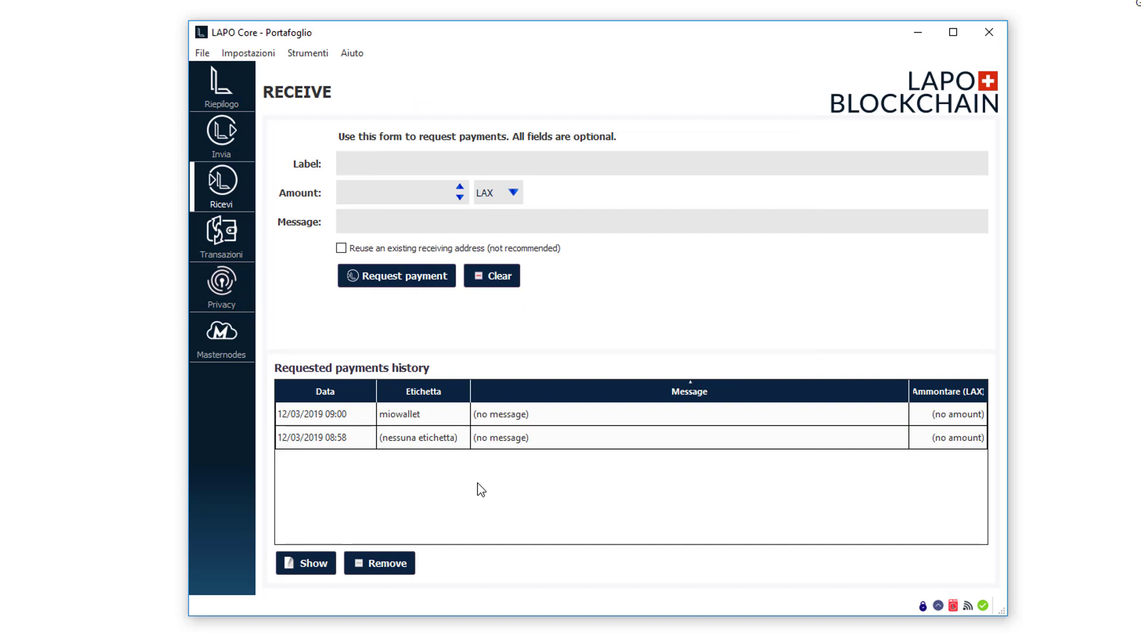
# Check the wallet overview for the incoming miowallet transaction and the available and pending balances
pyautogui.click(226, 94)
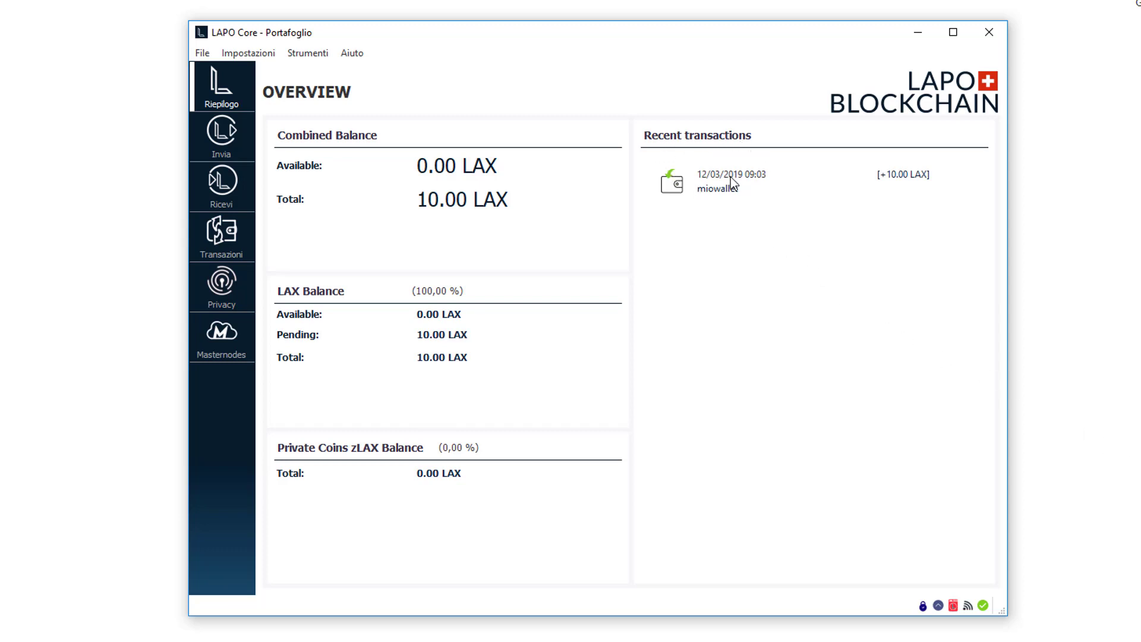
pyautogui.moveTo(706, 203)
pyautogui.moveTo(421, 233)
pyautogui.moveTo(422, 362)
# Set the transaction history's type filter to All and check the miowallet transaction's confirmation status
pyautogui.click(230, 232)
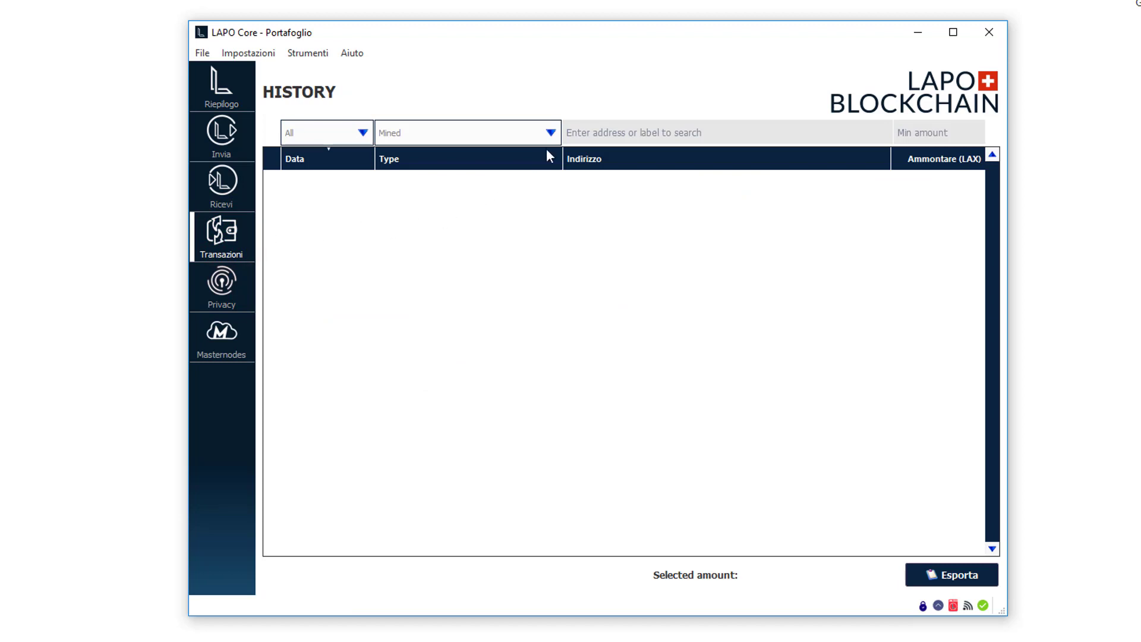
pyautogui.click(551, 134)
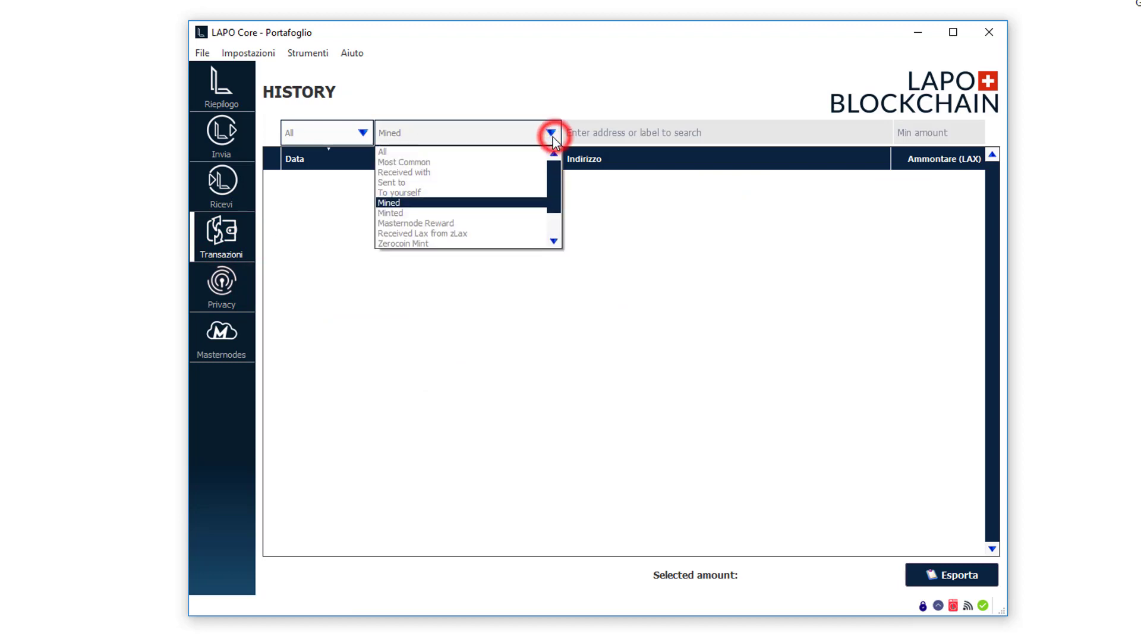
pyautogui.click(494, 154)
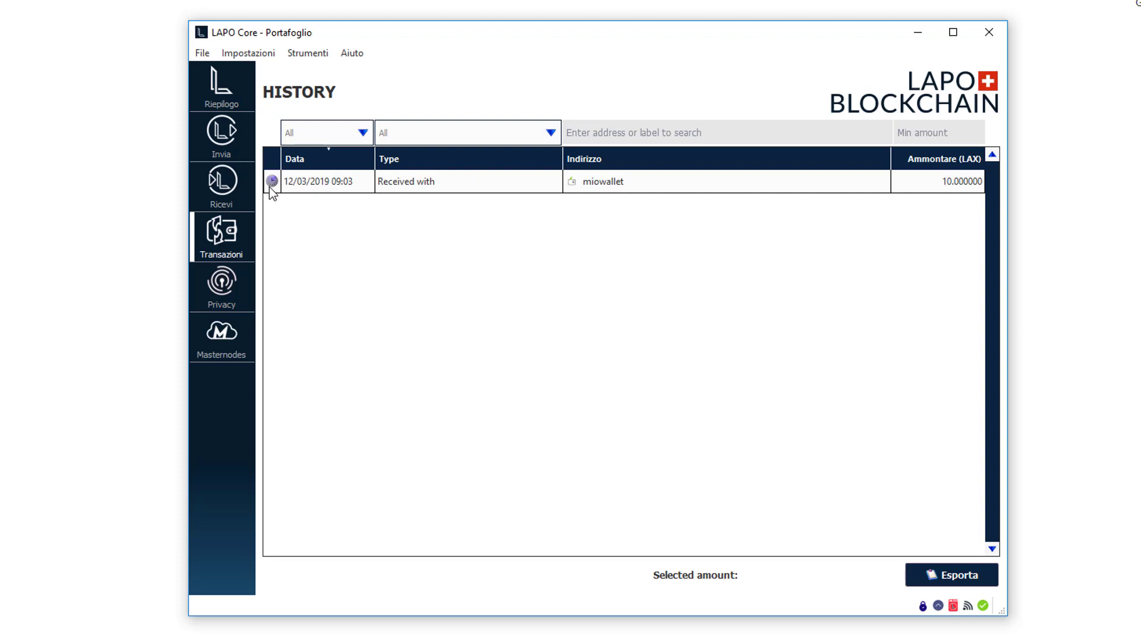
pyautogui.moveTo(271, 188)
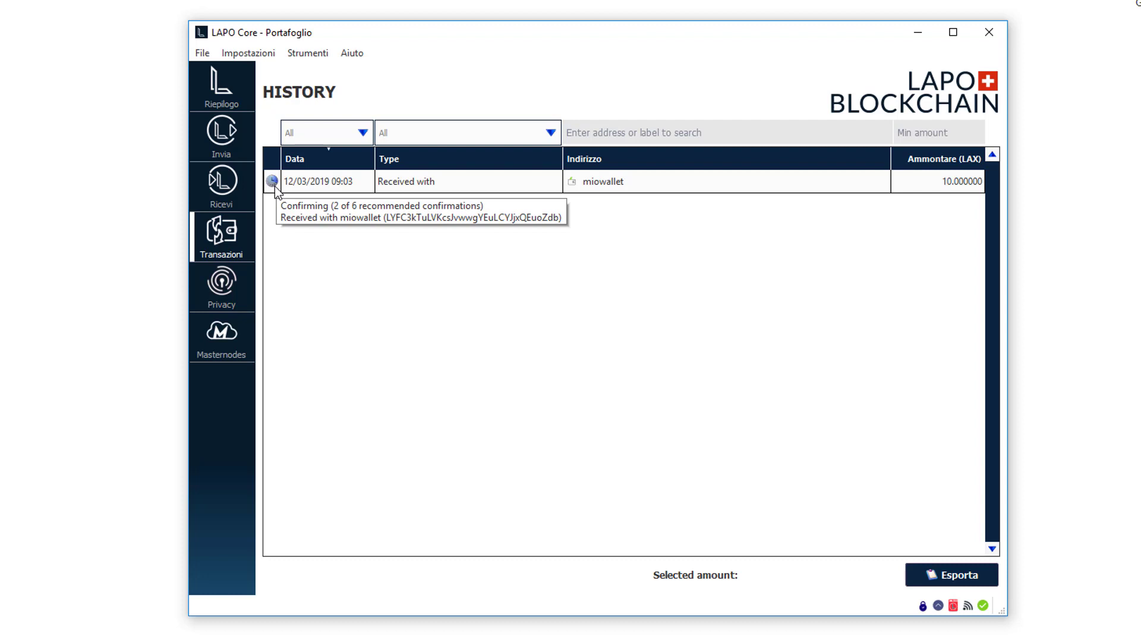
# Fill in a payment of 5 LAX to the pasted recipient address, with a label describing it as a gift to the named recipient
pyautogui.hotkey('alt', '1')
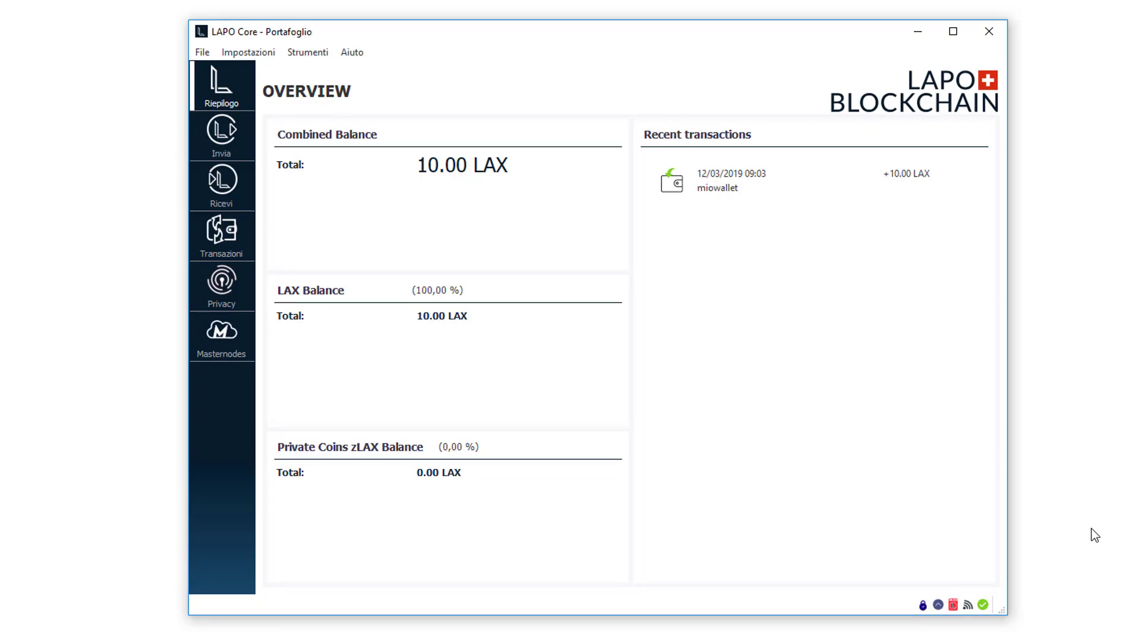
pyautogui.click(234, 137)
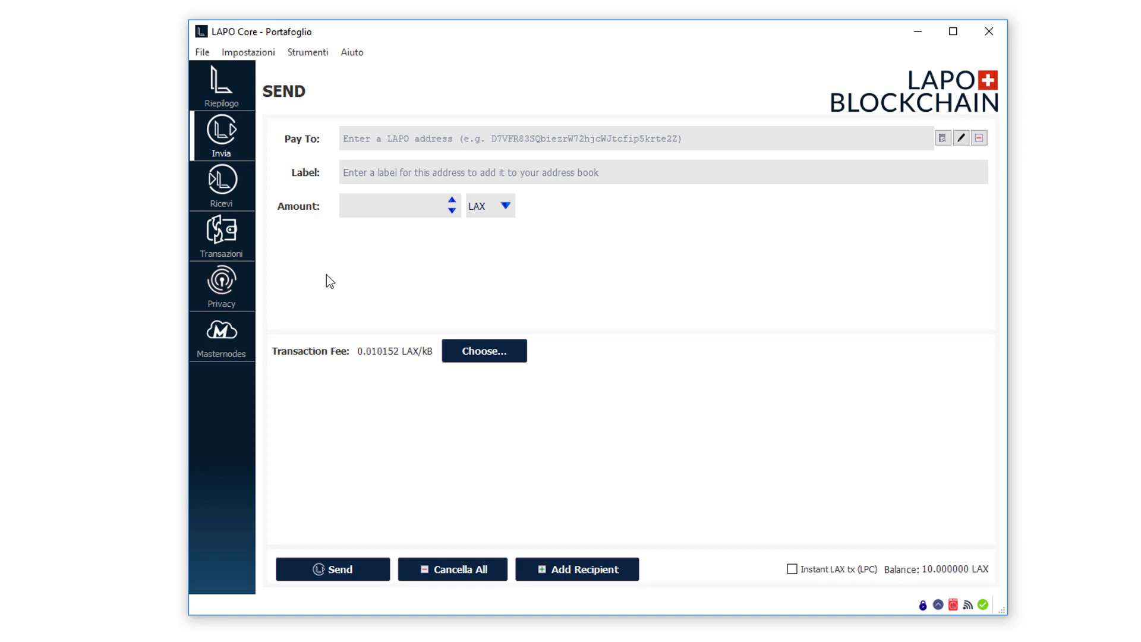
pyautogui.rightClick(378, 135)
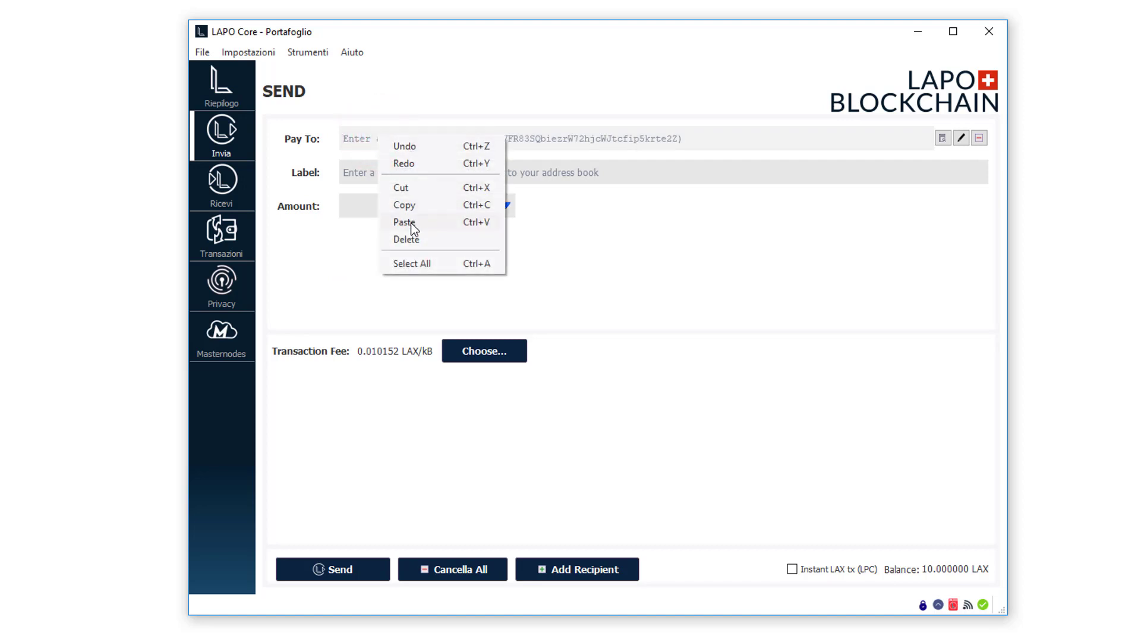
pyautogui.click(410, 222)
pyautogui.click(378, 178)
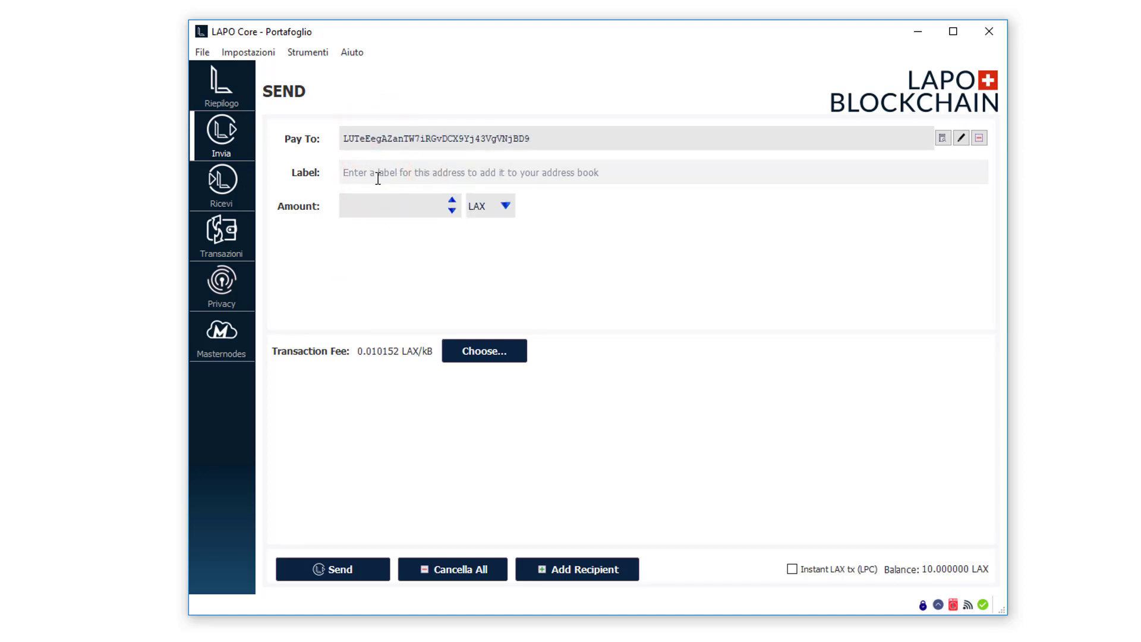
pyautogui.write('regalo a Marco')
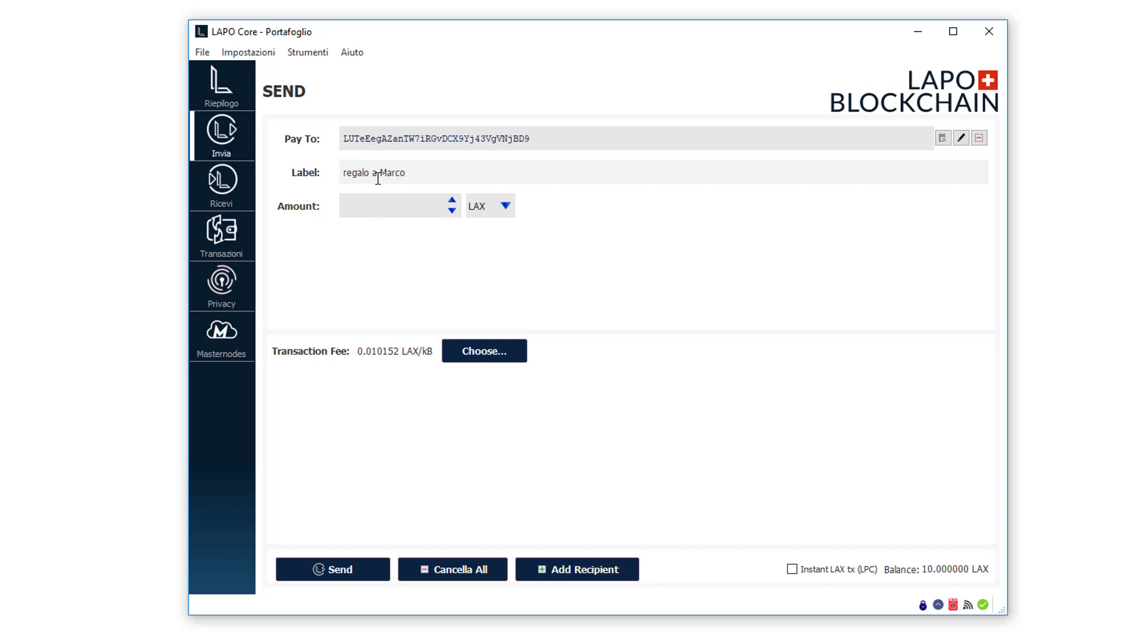
pyautogui.click(374, 206)
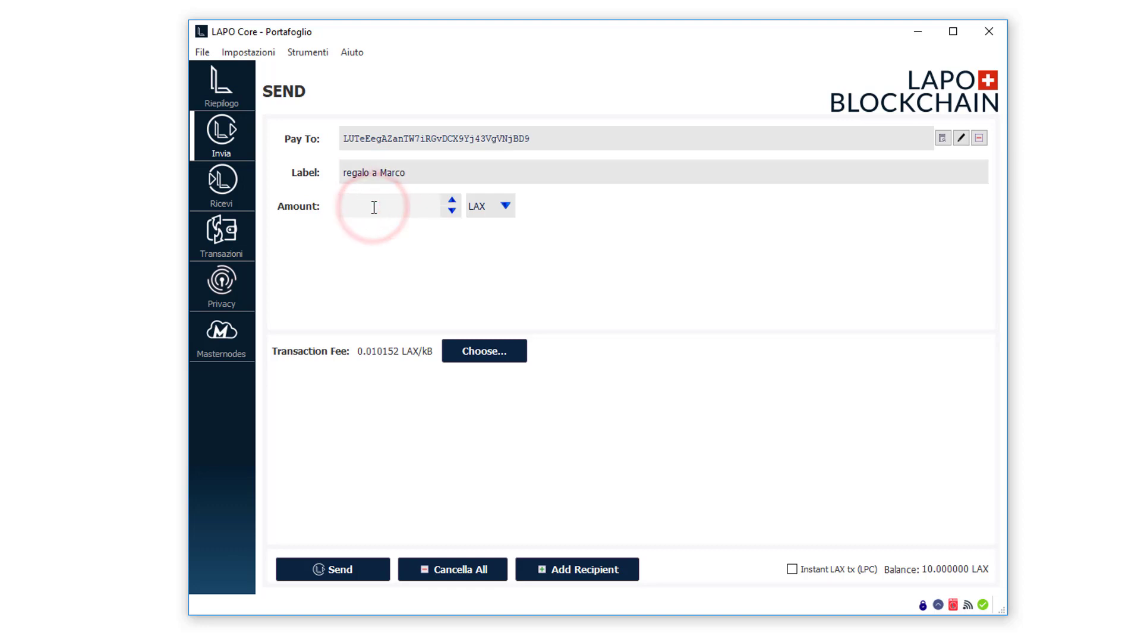
pyautogui.write('5')
pyautogui.click(535, 279)
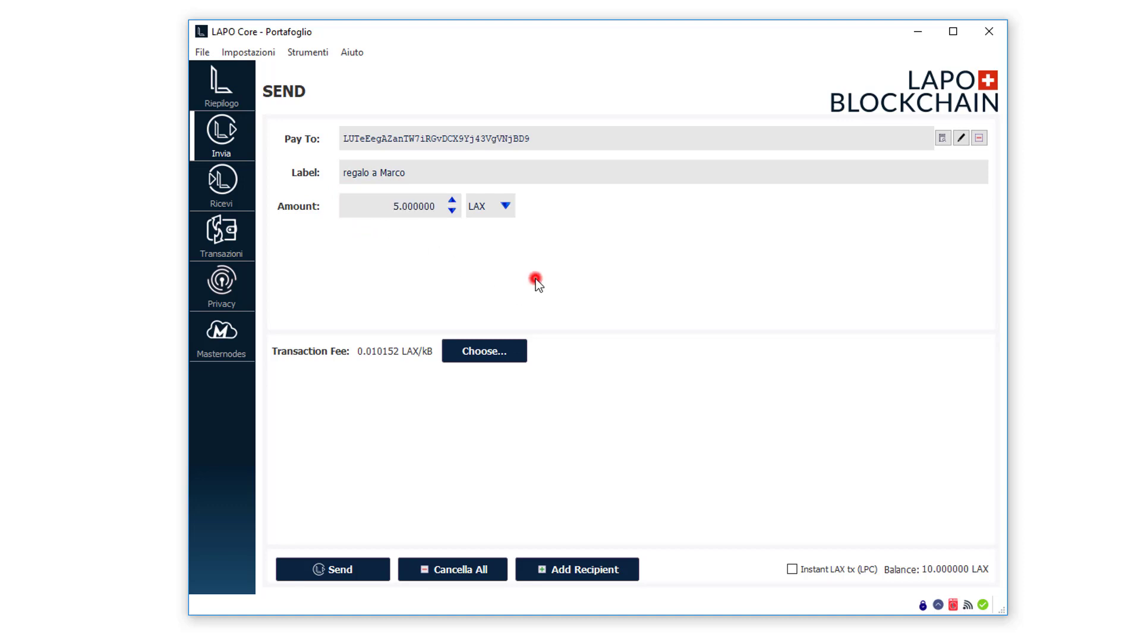
# Send the 5 LAX payment, entering the wallet password to unlock the wallet and confirming the transfer
pyautogui.click(344, 570)
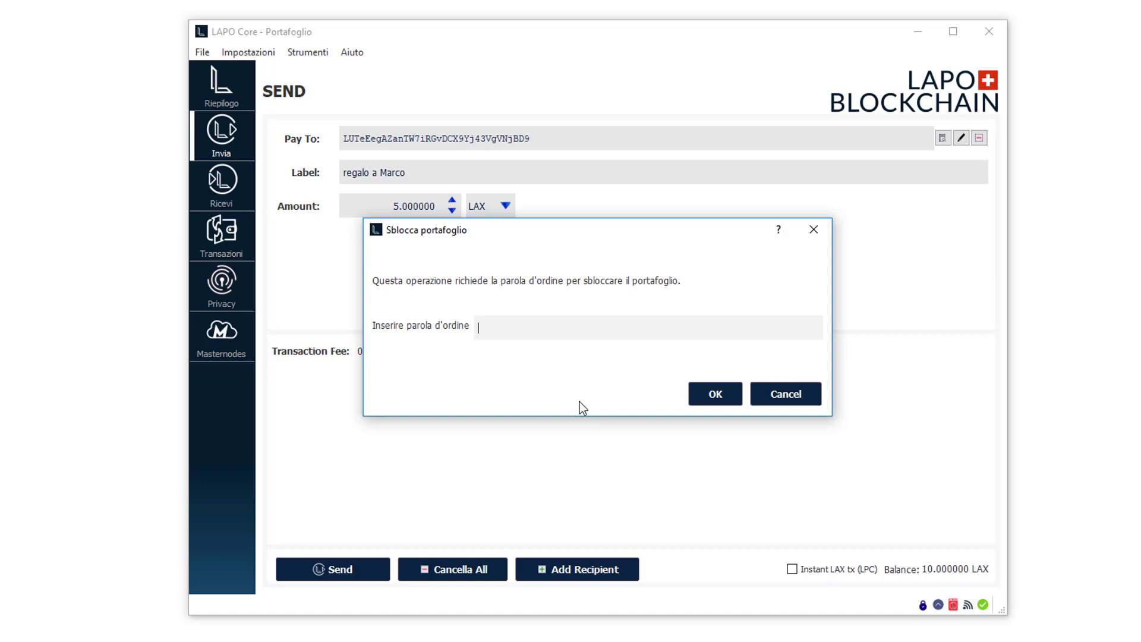
pyautogui.write('********')
pyautogui.click(704, 395)
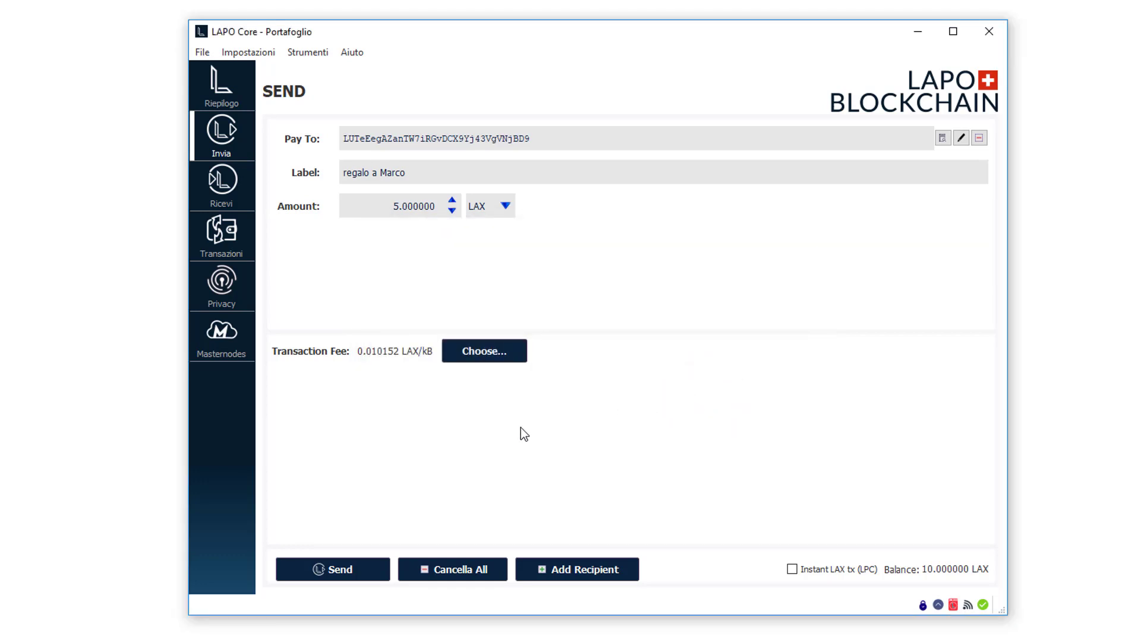
pyautogui.click(349, 572)
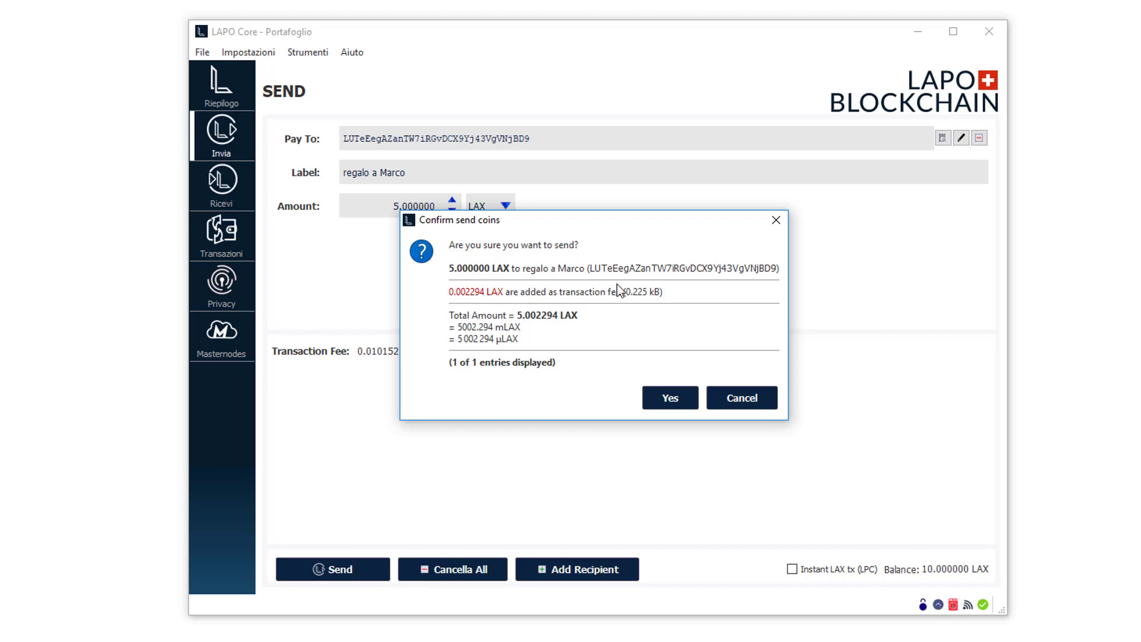
pyautogui.click(671, 398)
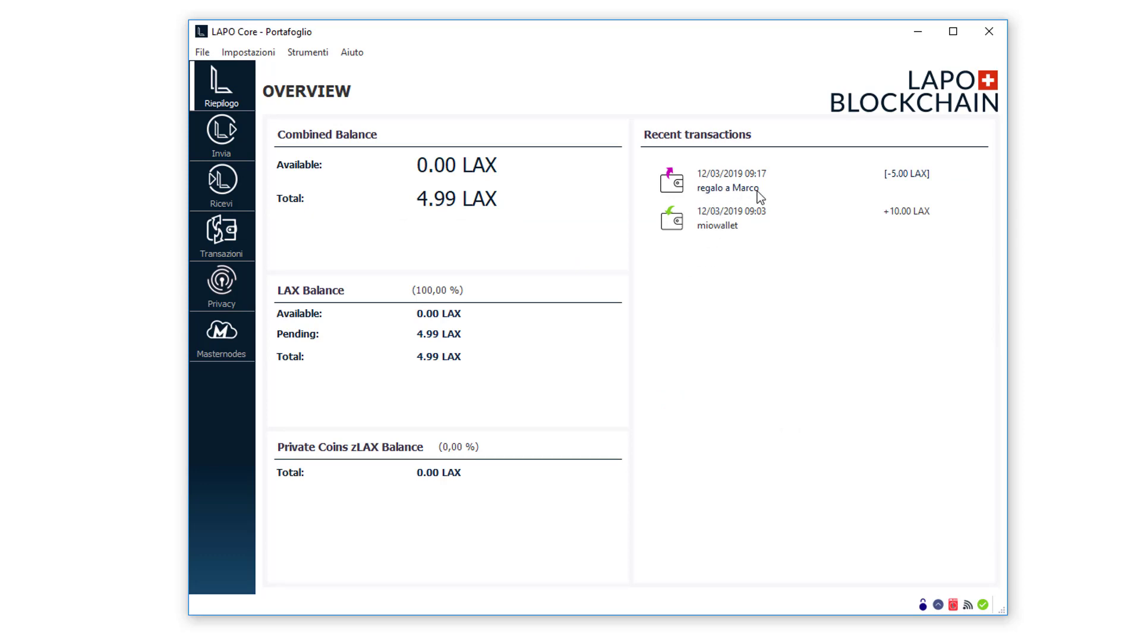
# Check the confirmation status of the sent 5 LAX payment in the wallet overview and in the transaction history
pyautogui.moveTo(757, 190)
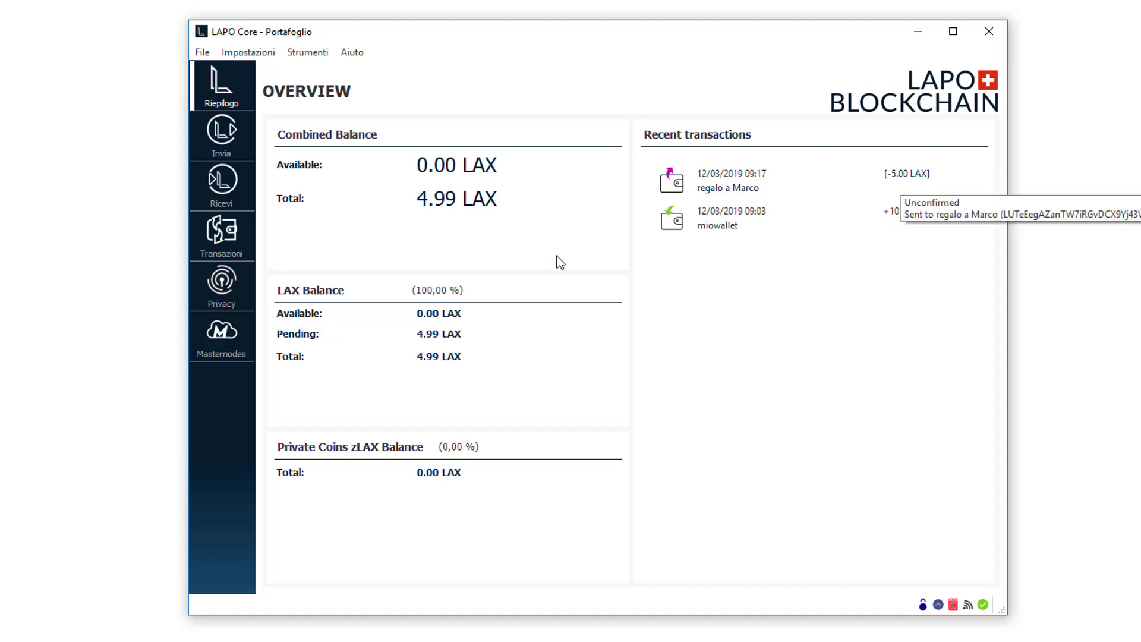
pyautogui.click(215, 237)
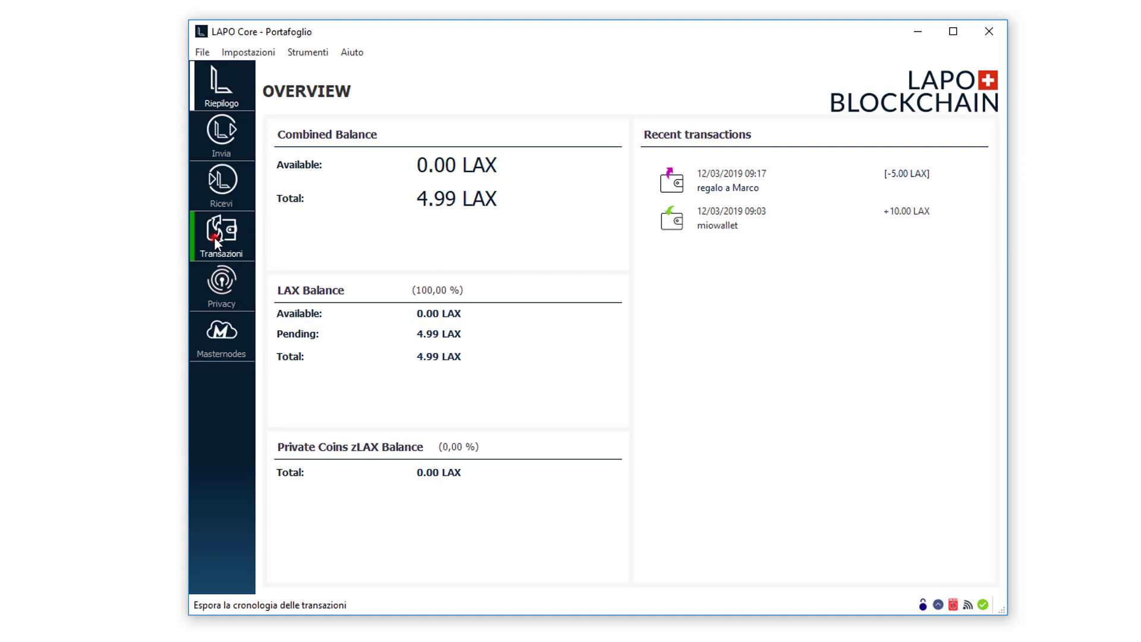
pyautogui.click(340, 275)
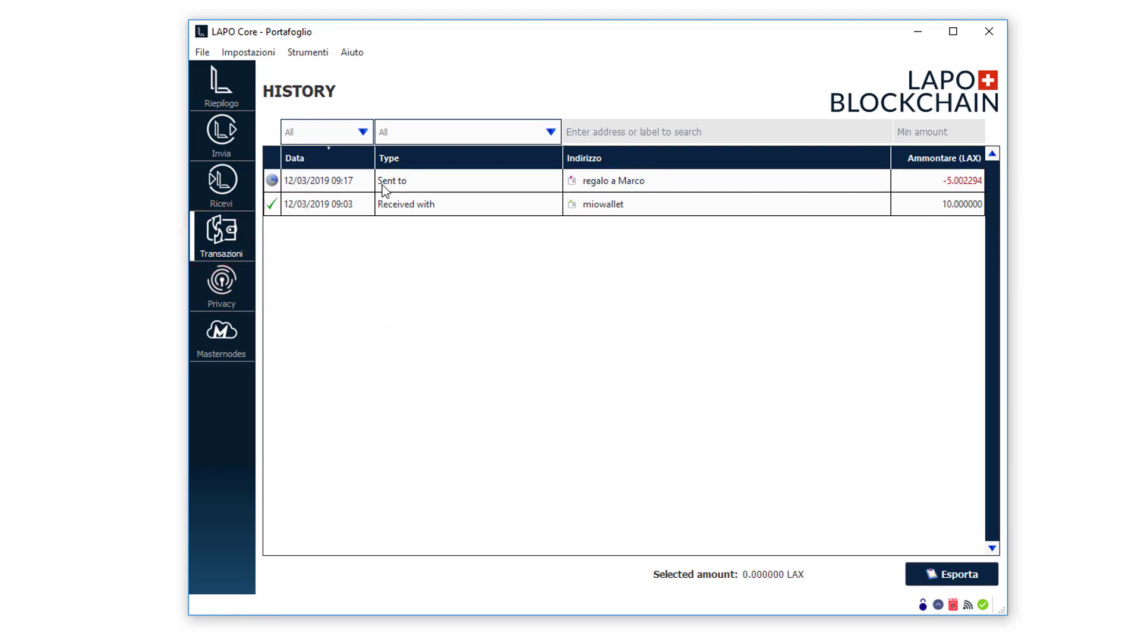
pyautogui.moveTo(387, 184)
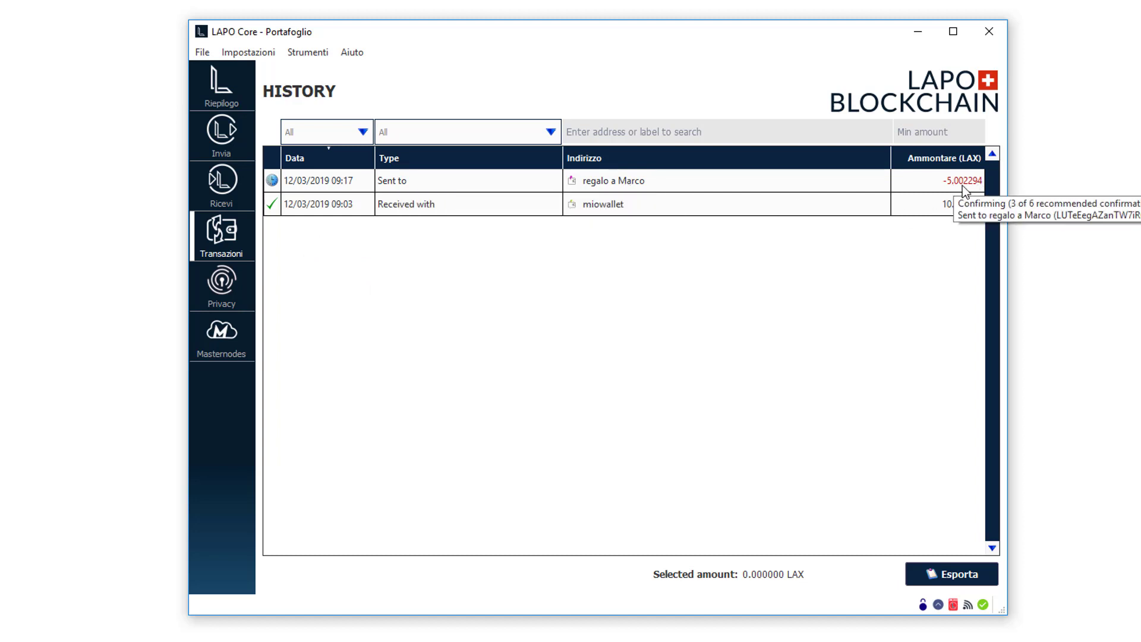
# Examine the sent payment's transaction details, including the recipient address, transaction fee and net amount, and recheck its confirmation progress
pyautogui.doubleClick(621, 183)
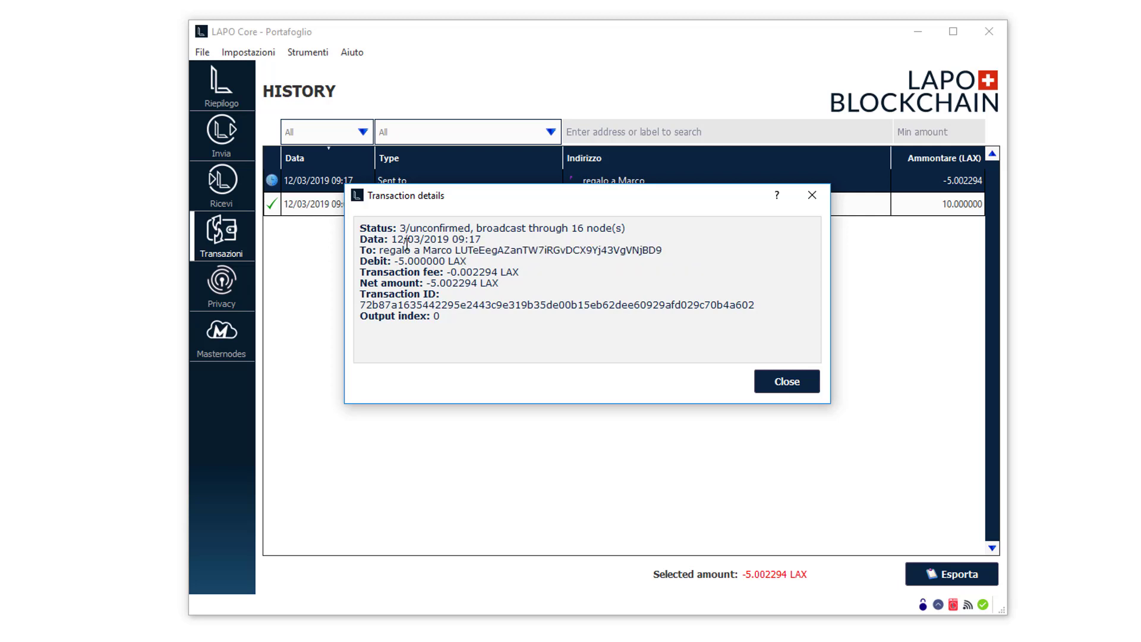
pyautogui.doubleClick(484, 249)
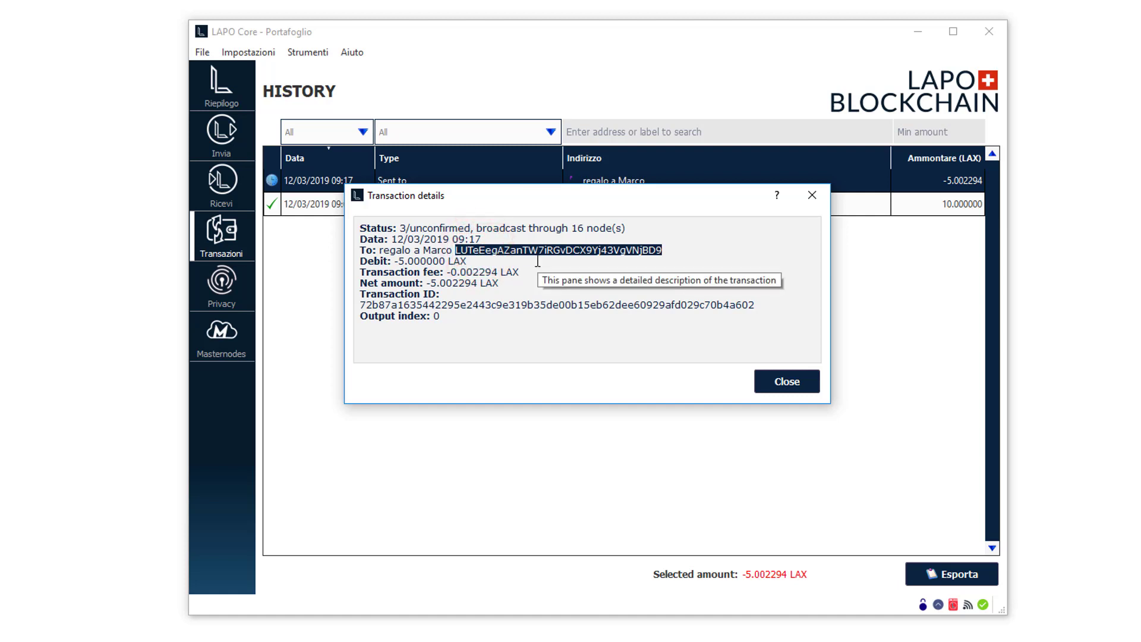
pyautogui.click(470, 259)
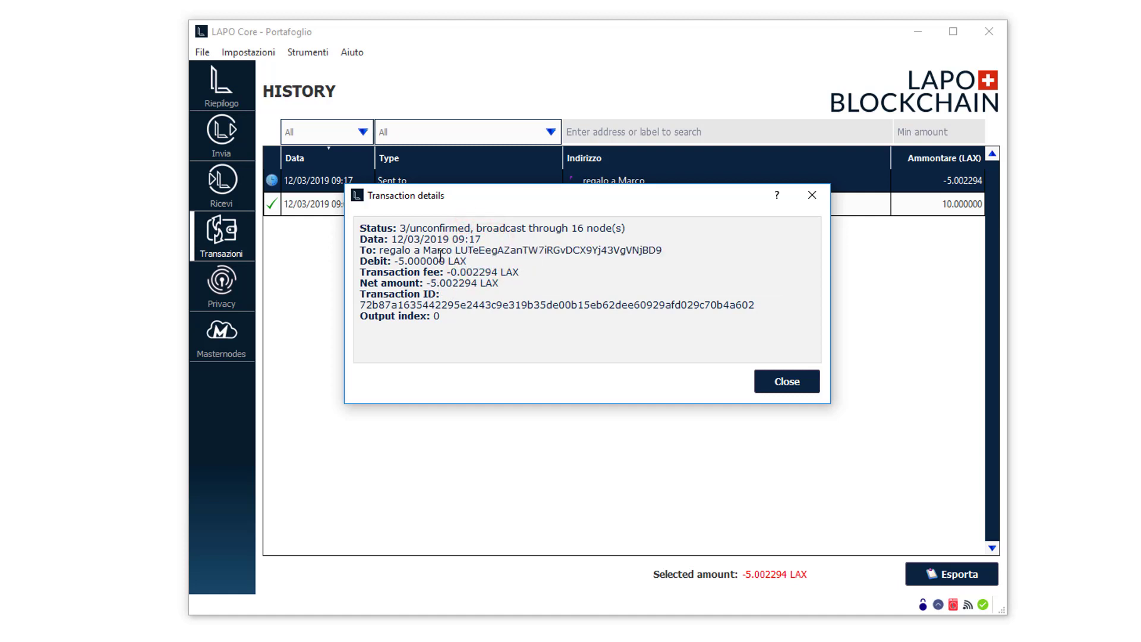
pyautogui.moveTo(445, 262)
pyautogui.mouseDown()
pyautogui.moveTo(397, 264)
pyautogui.moveTo(499, 271)
pyautogui.mouseUp()
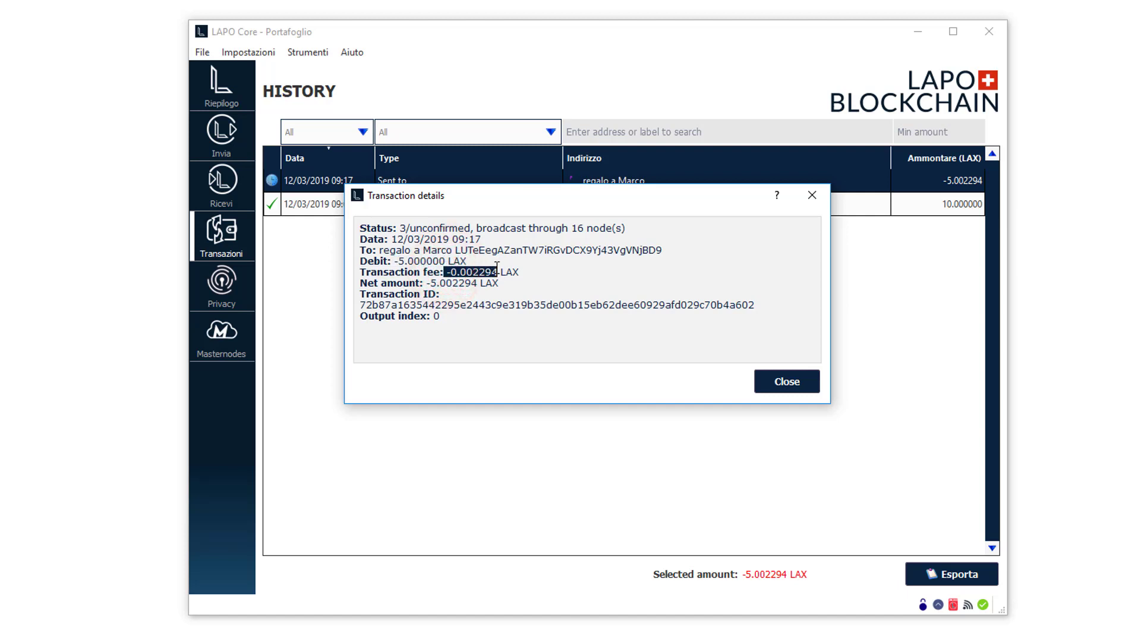
pyautogui.moveTo(427, 283); pyautogui.dragTo(479, 283)
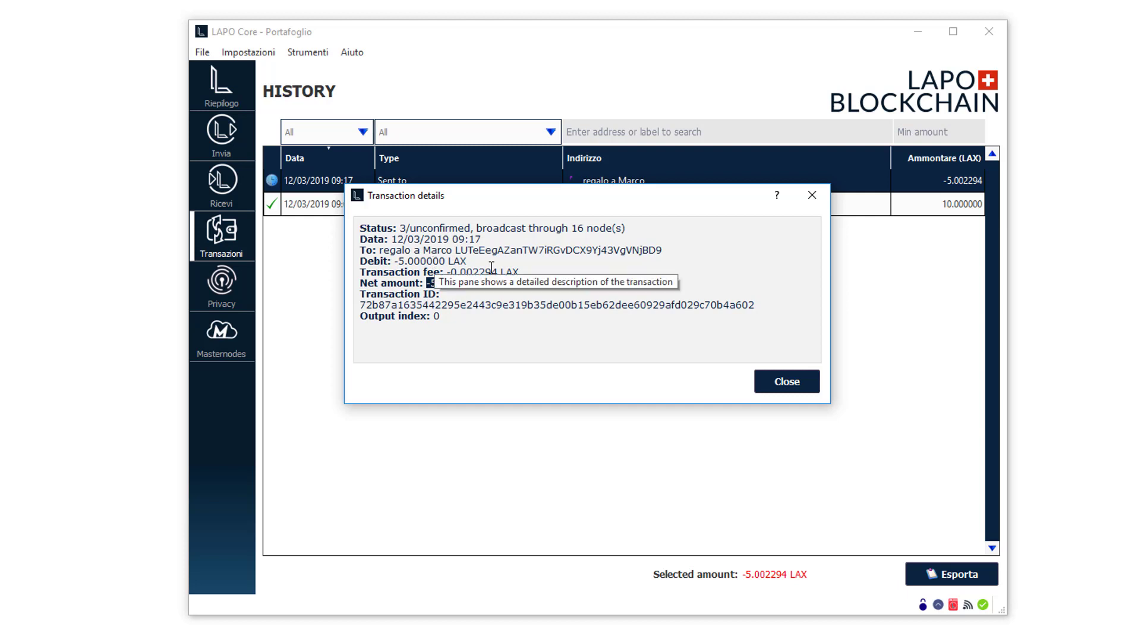
pyautogui.click(781, 383)
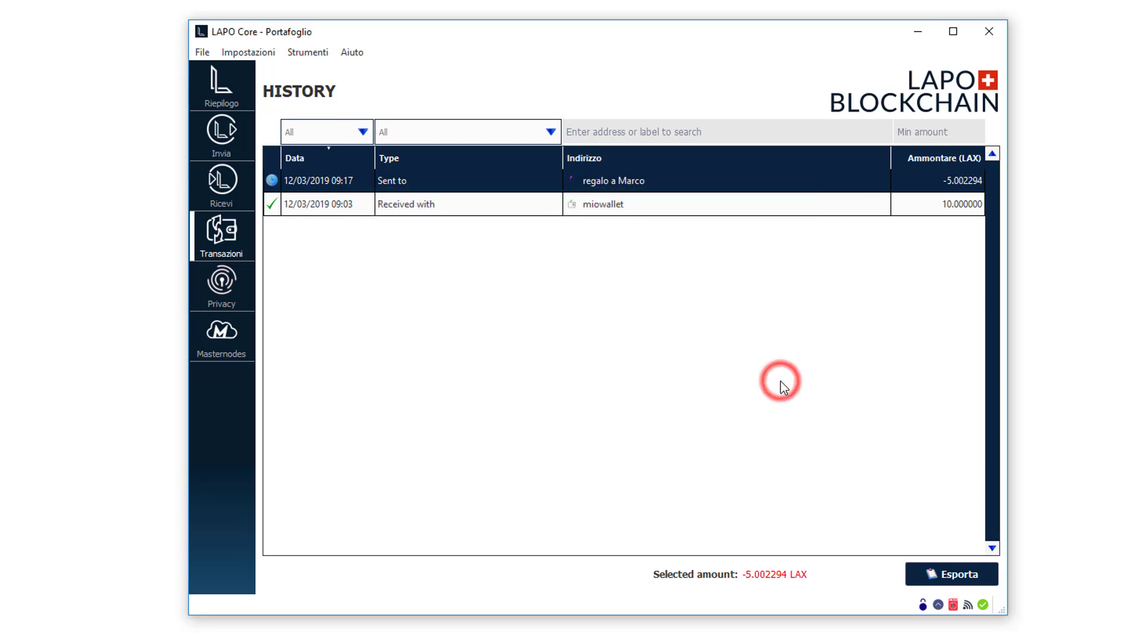
pyautogui.moveTo(274, 184)
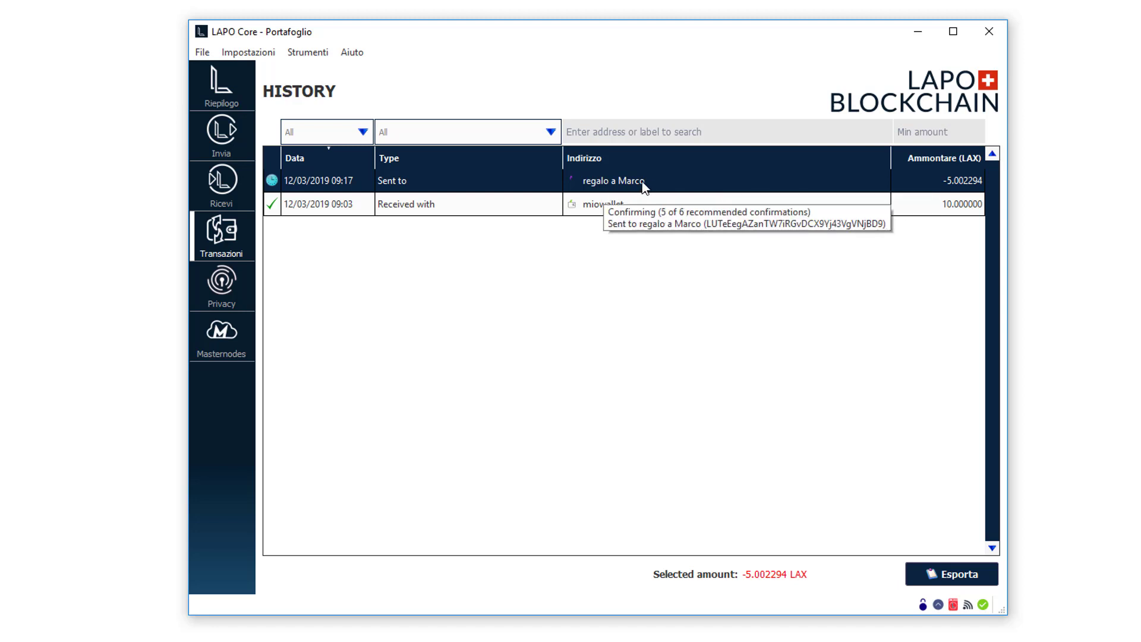
# Return to the wallet overview to check the total balance, and lock the wallet
pyautogui.click(222, 101)
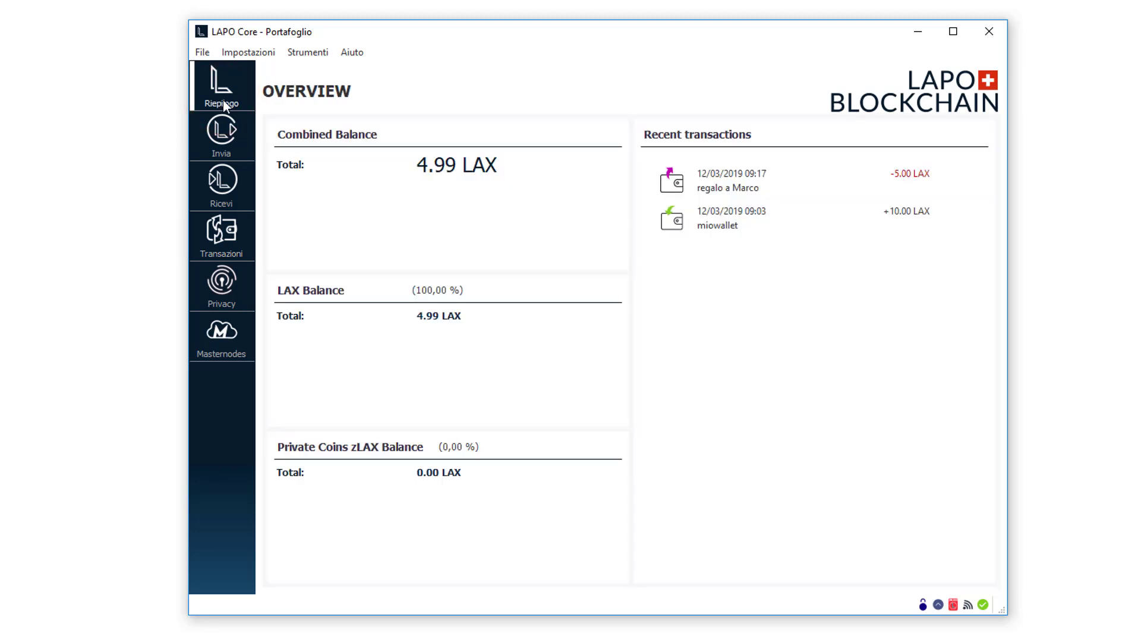
pyautogui.click(249, 52)
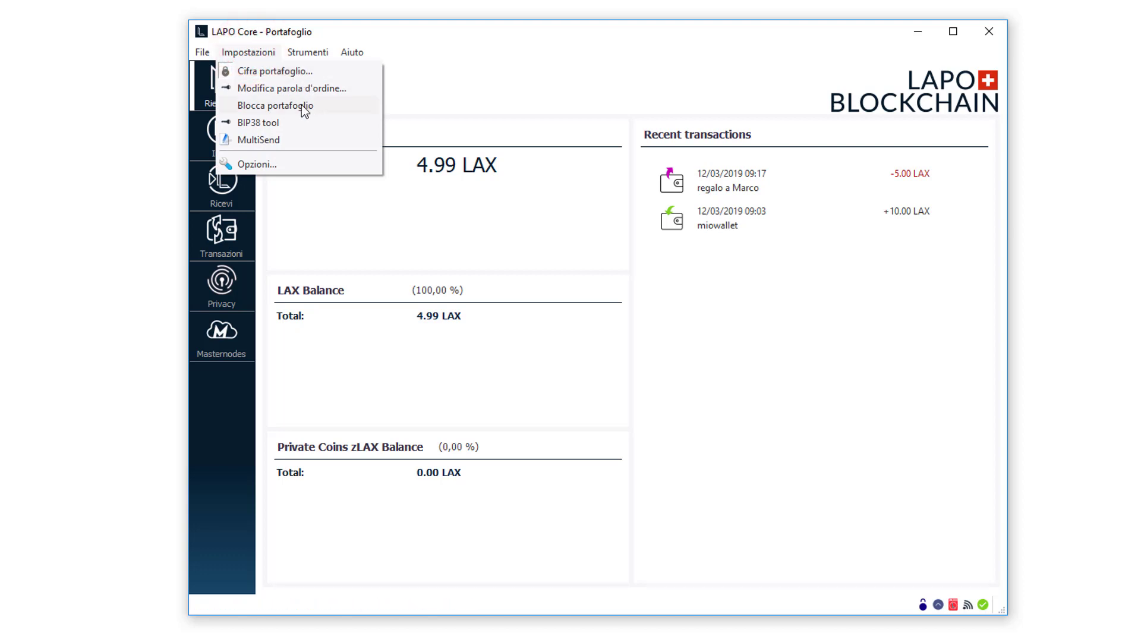
pyautogui.click(255, 106)
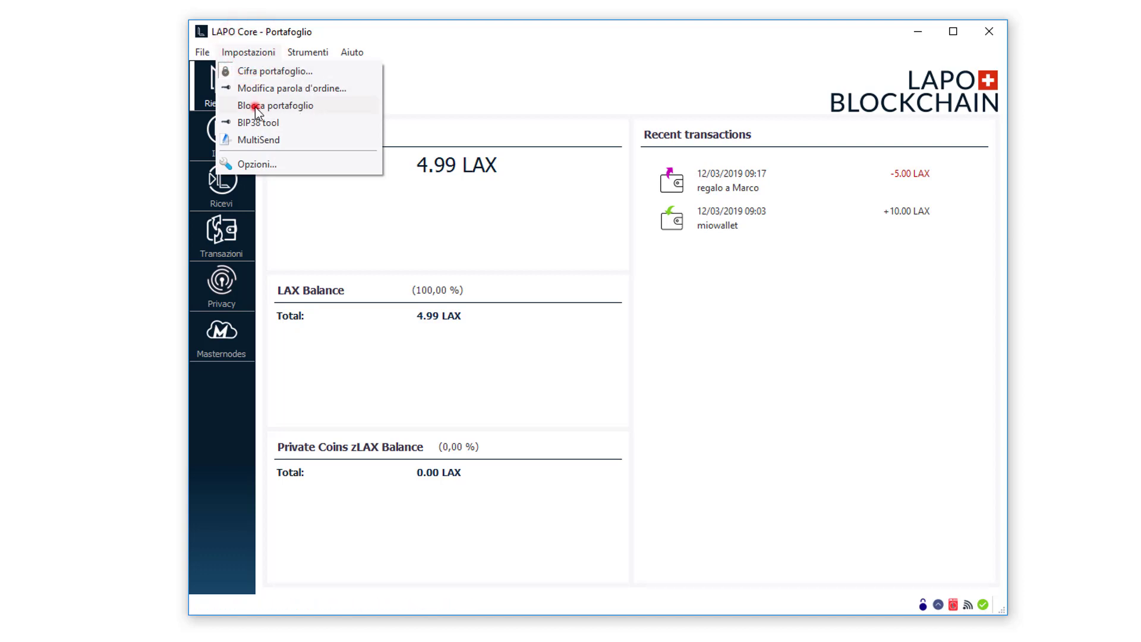